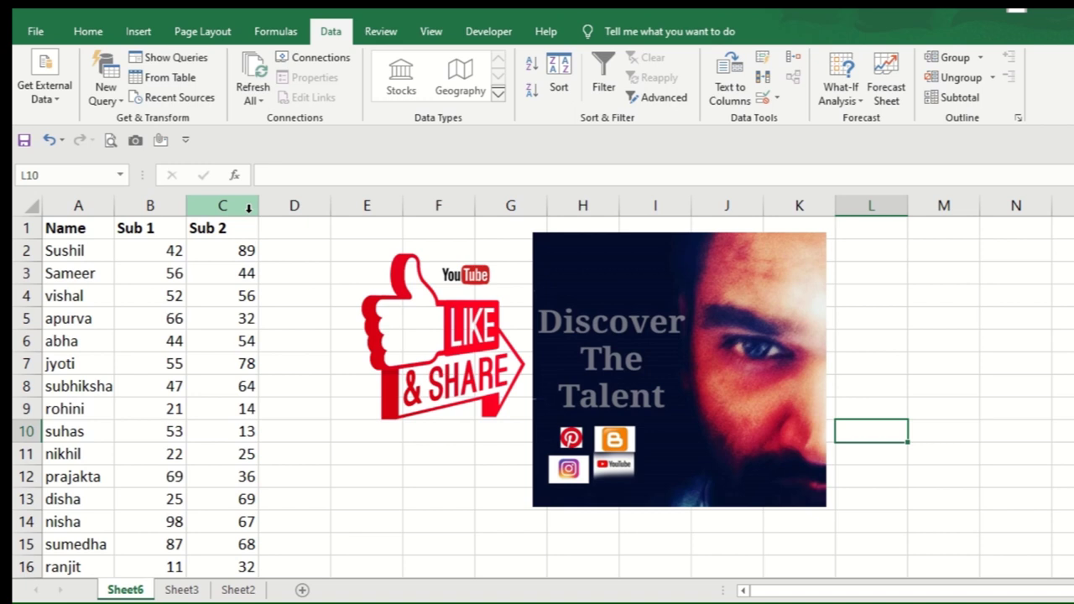
# Select columns A through C (Name, Sub 1, Sub 2) on Sheet6 as pivot source data.
pyautogui.click(108, 244)
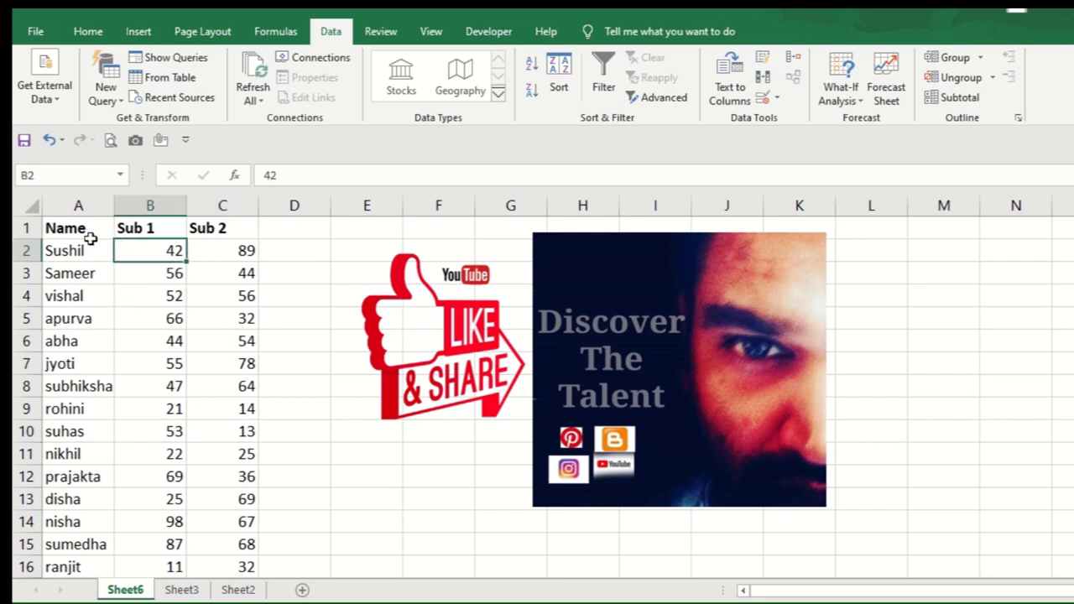
pyautogui.moveTo(72, 227)
pyautogui.mouseDown()
pyautogui.moveTo(168, 267)
pyautogui.moveTo(225, 476)
pyautogui.mouseUp()
pyautogui.click(154, 269)
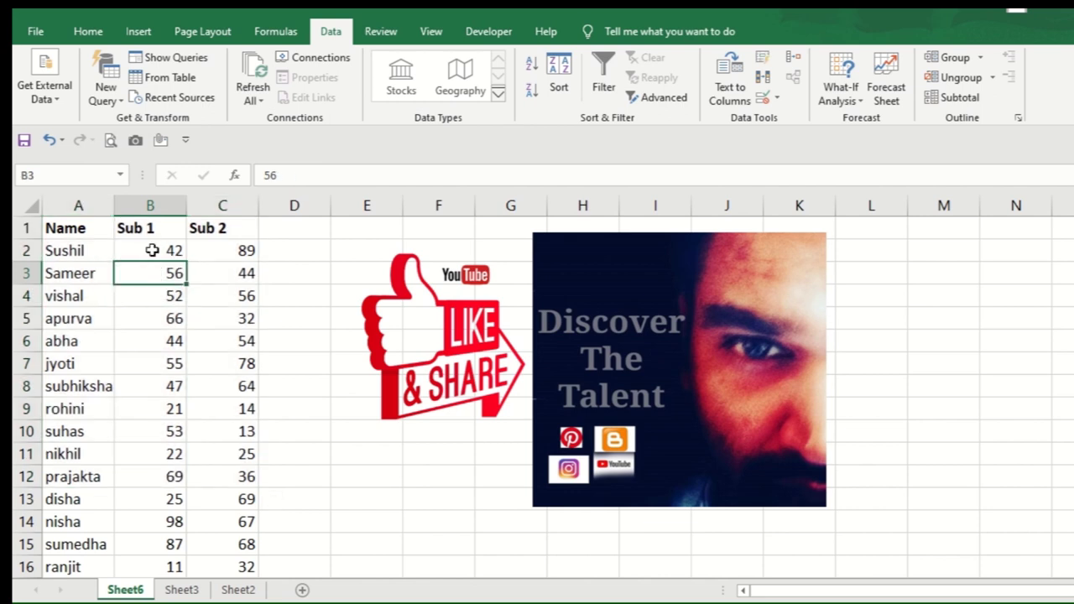
pyautogui.moveTo(80, 206)
pyautogui.mouseDown()
pyautogui.moveTo(136, 206)
pyautogui.moveTo(233, 477)
pyautogui.mouseUp()
pyautogui.click(166, 318)
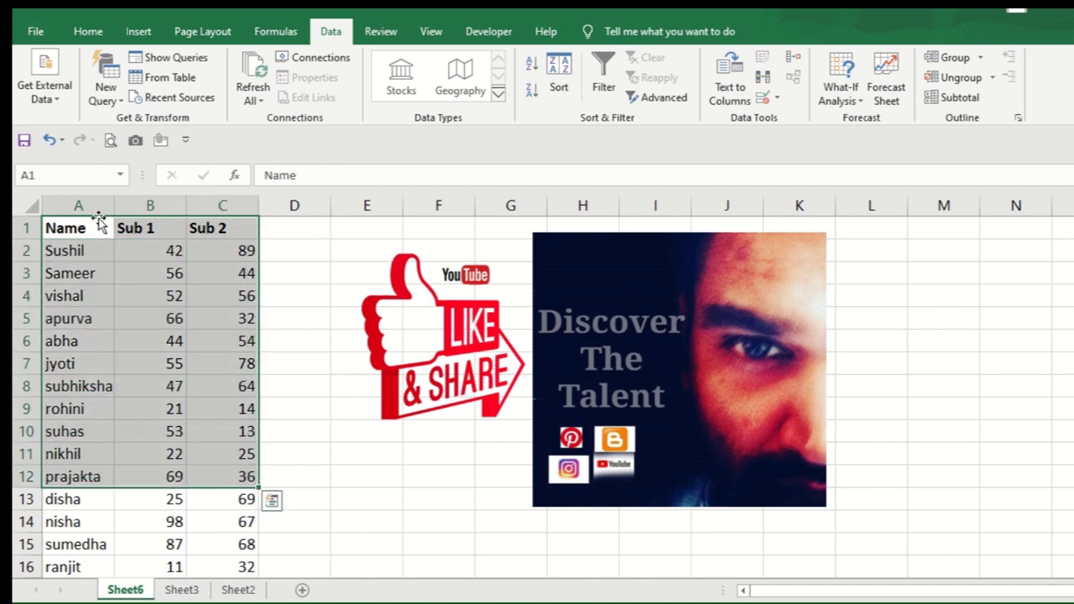
pyautogui.moveTo(86, 207)
pyautogui.mouseDown()
pyautogui.moveTo(215, 218)
pyautogui.moveTo(188, 205)
pyautogui.mouseUp()
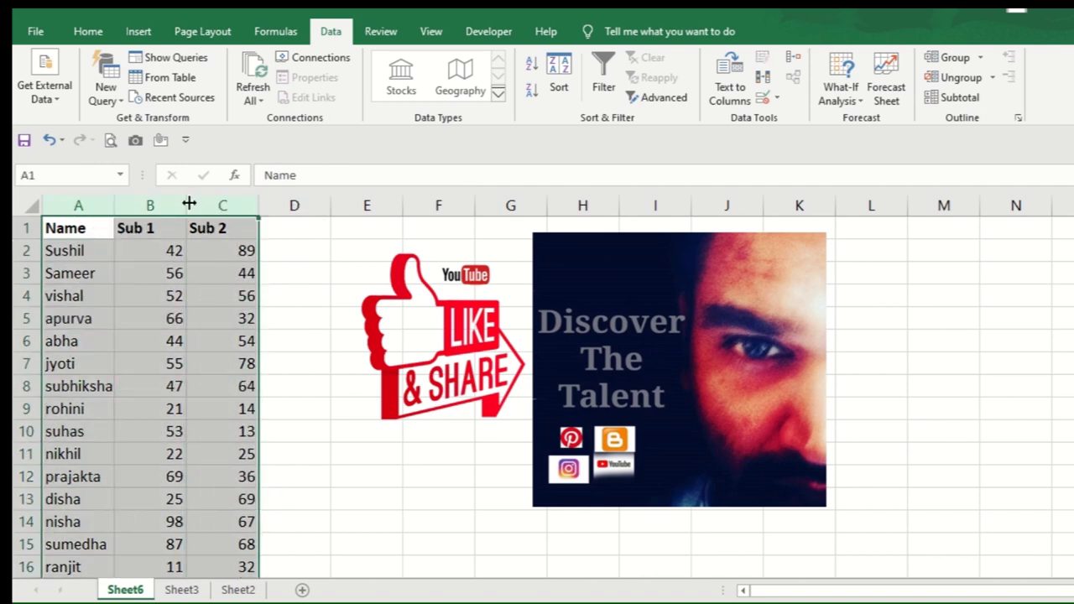
# Insert a PivotTable from the selected data on a new worksheet.
pyautogui.click(139, 31)
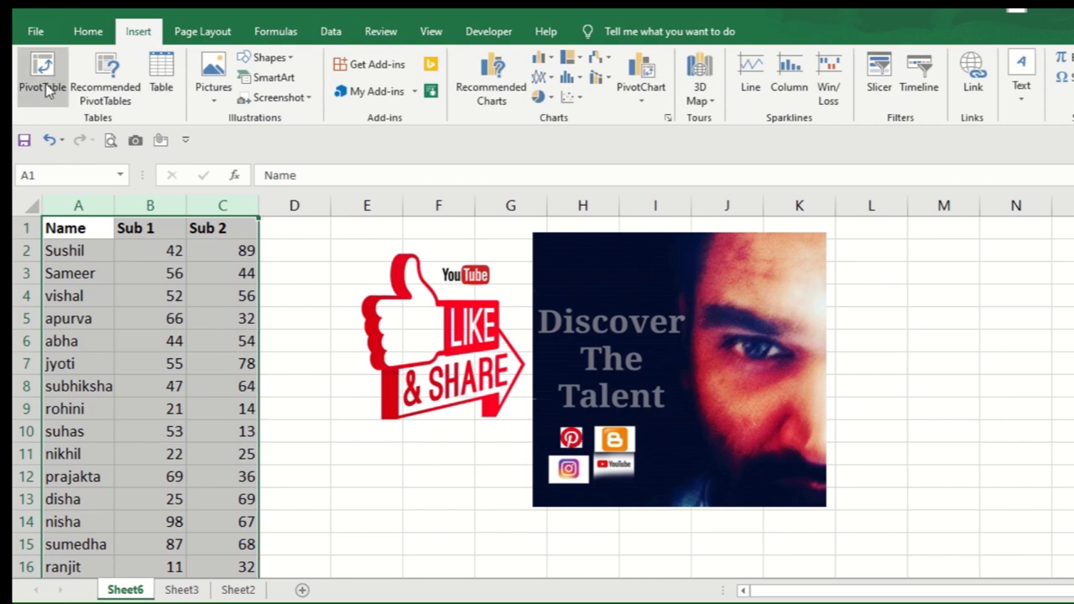
pyautogui.click(48, 90)
pyautogui.click(506, 484)
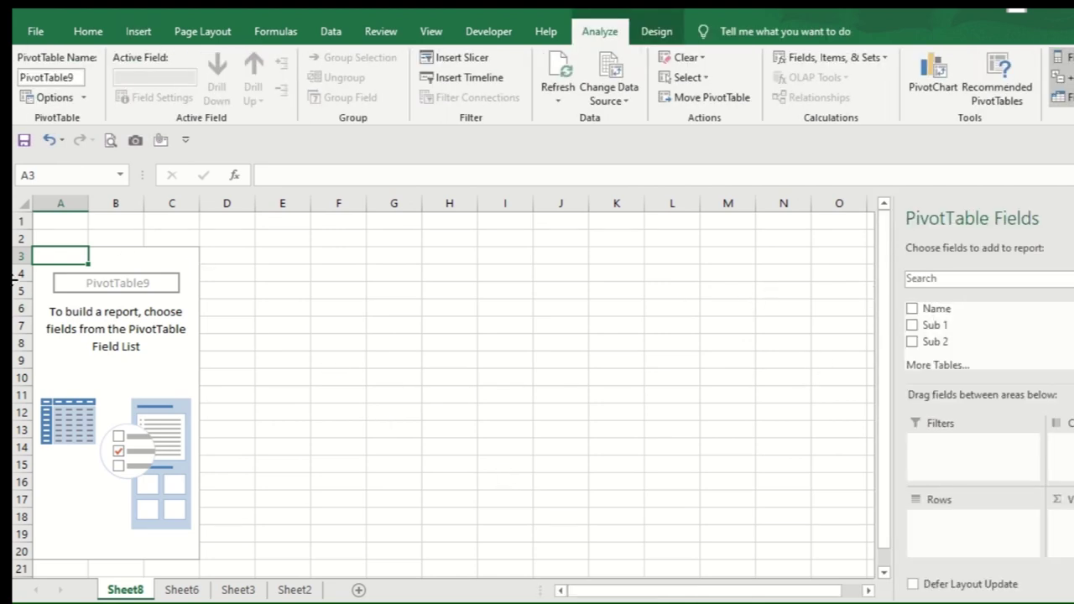
# Put Name in Rows and Sub 1 and Sub 2 sums in Values.
pyautogui.moveTo(945, 310); pyautogui.dragTo(973, 529)
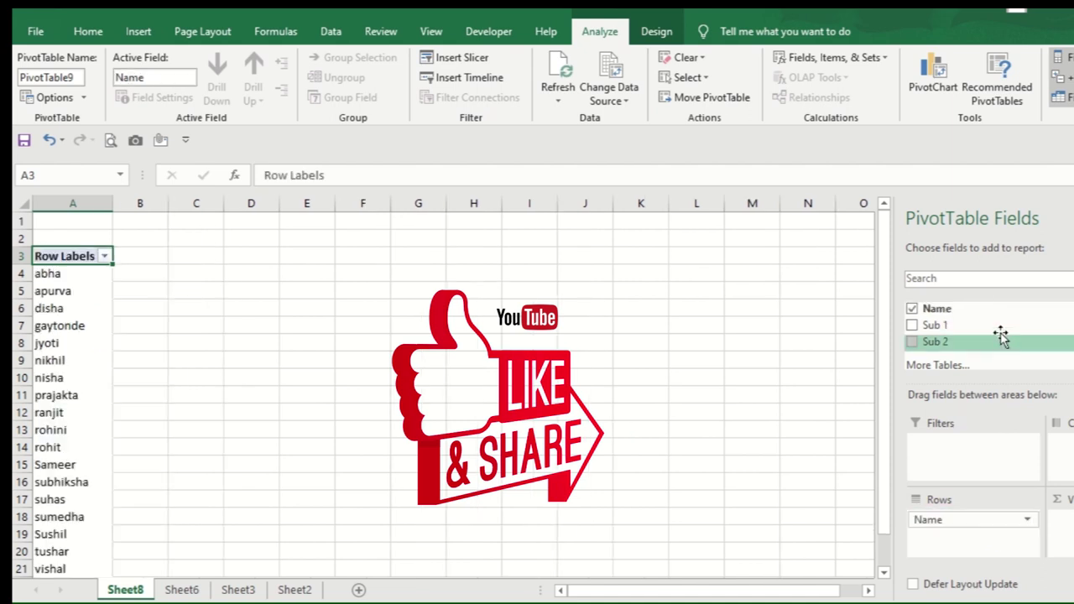
pyautogui.moveTo(957, 326); pyautogui.dragTo(1061, 520)
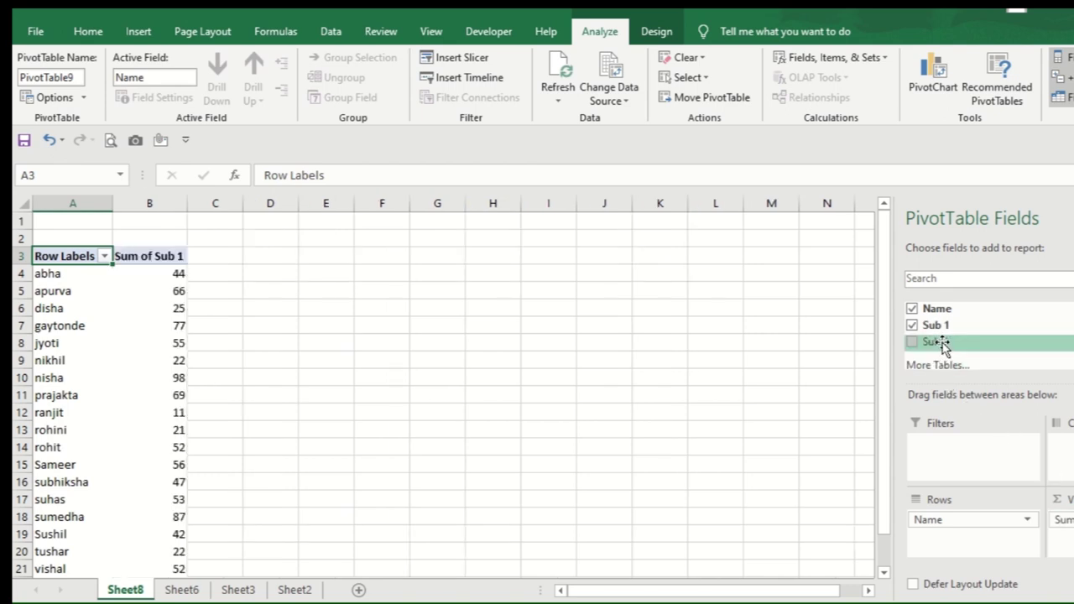
pyautogui.moveTo(1071, 546); pyautogui.dragTo(1064, 546)
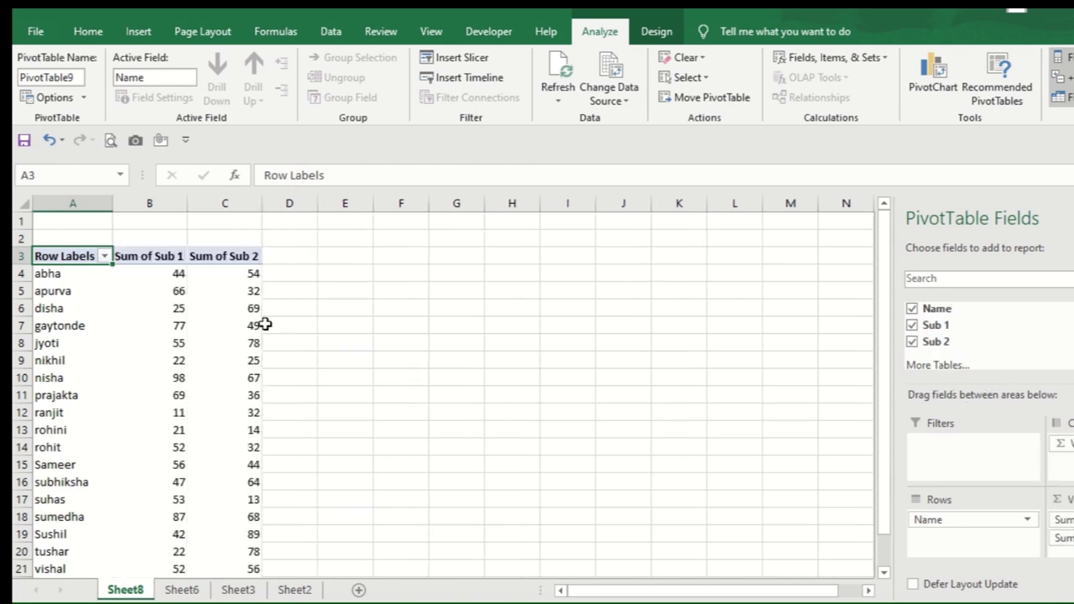
pyautogui.click(267, 325)
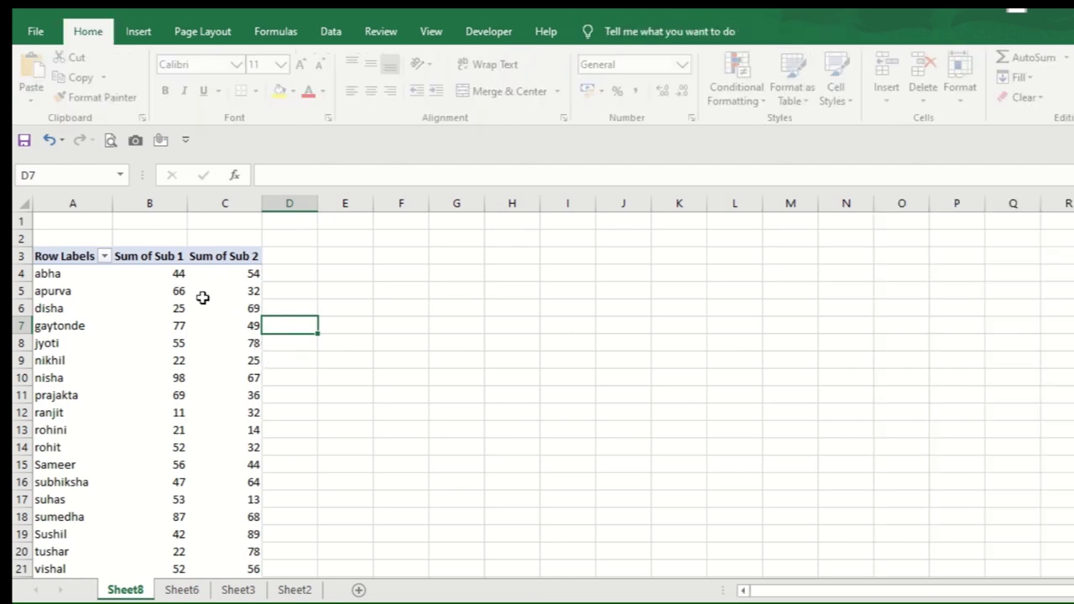
pyautogui.click(220, 306)
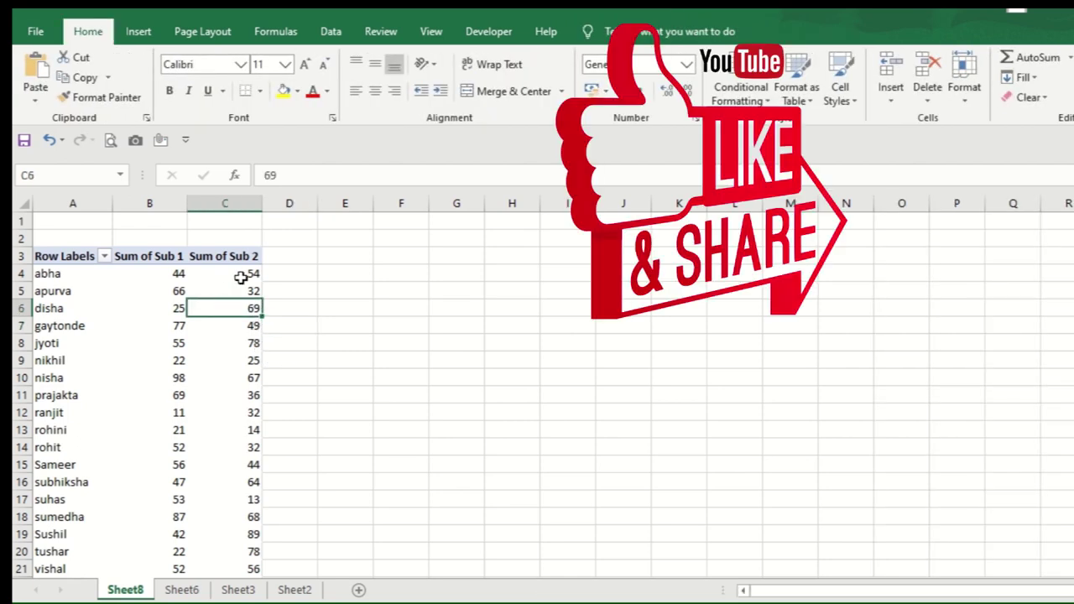
pyautogui.click(305, 277)
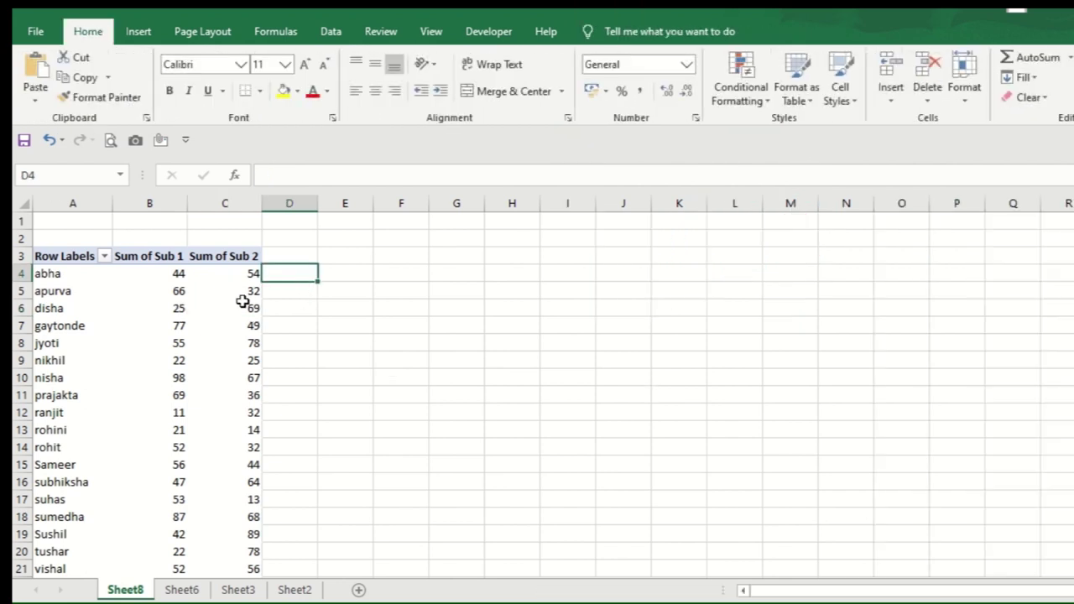
pyautogui.moveTo(126, 274); pyautogui.dragTo(239, 274)
pyautogui.click(236, 291)
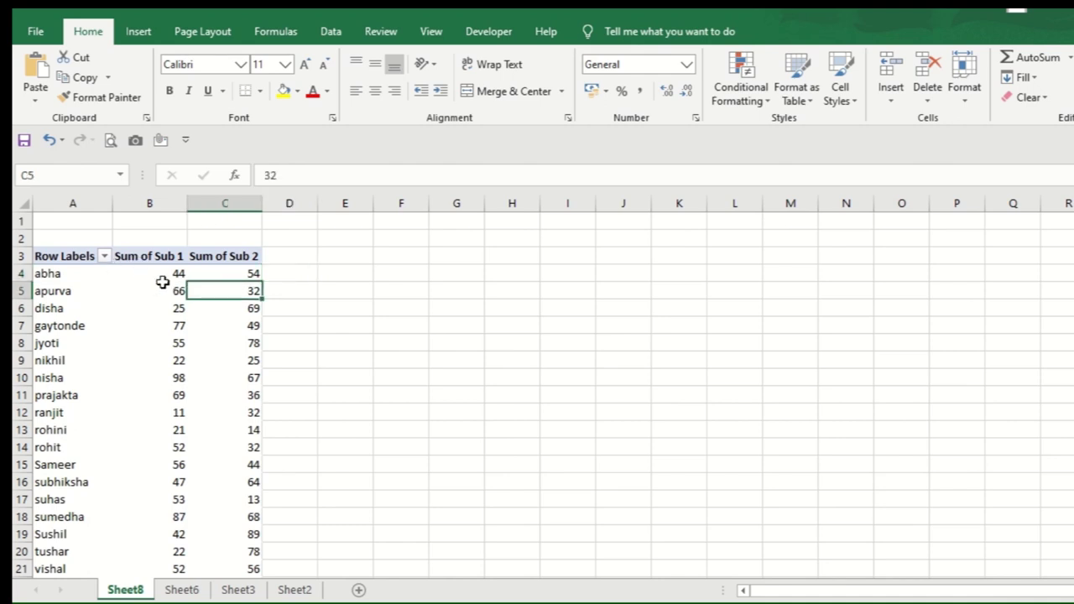
pyautogui.keyDown('ctrl'); pyautogui.scroll(2, 168, 291); pyautogui.keyUp('ctrl')
pyautogui.scroll(1, 176, 296)
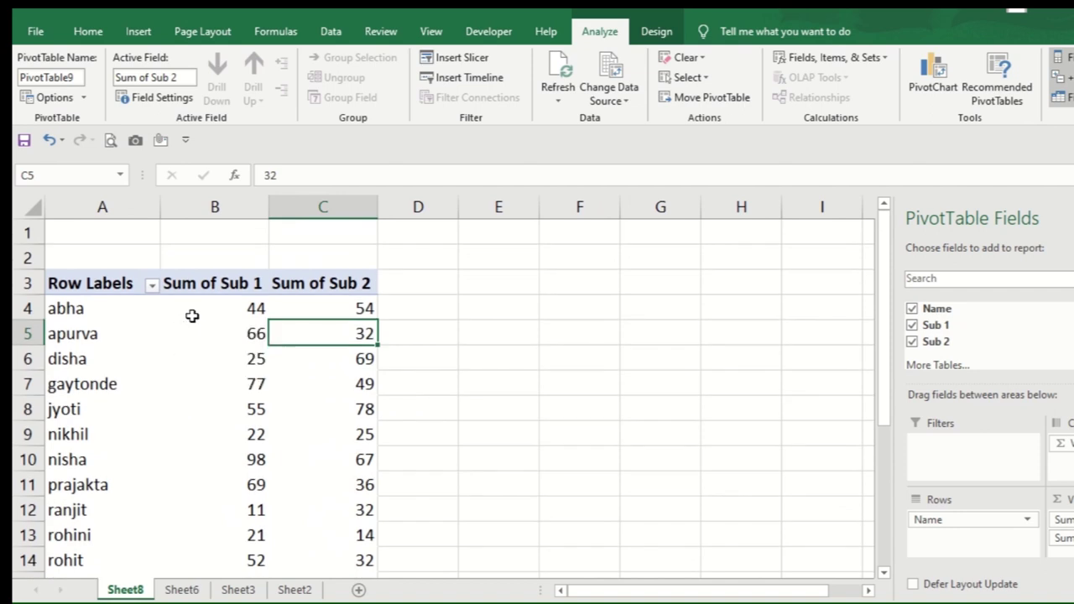
pyautogui.click(306, 309)
pyautogui.click(204, 328)
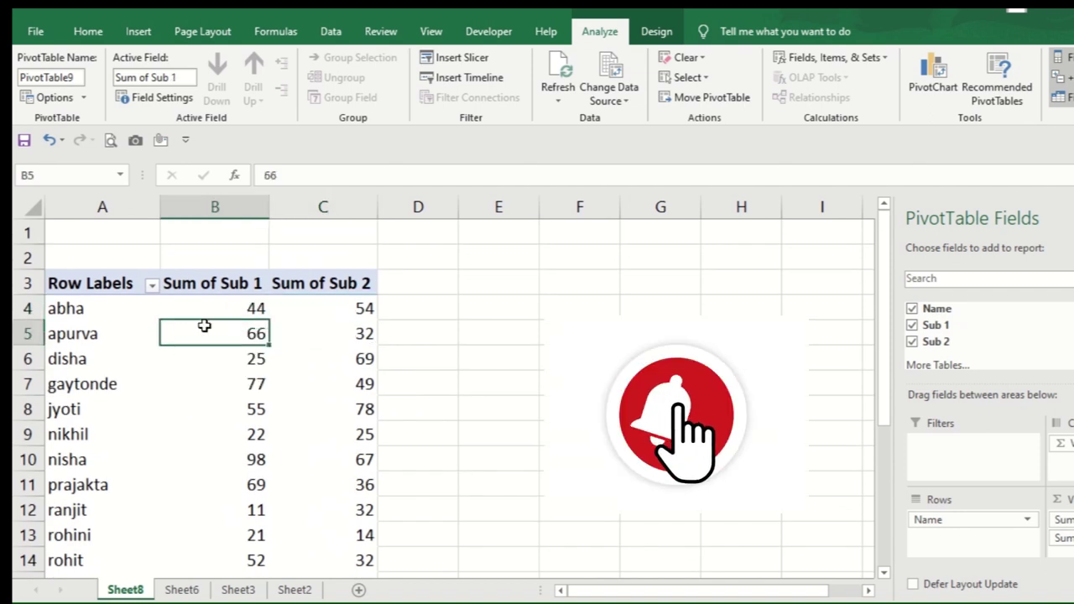
pyautogui.click(124, 295)
pyautogui.scroll(-2, 175, 336)
pyautogui.scroll(-3, 179, 350)
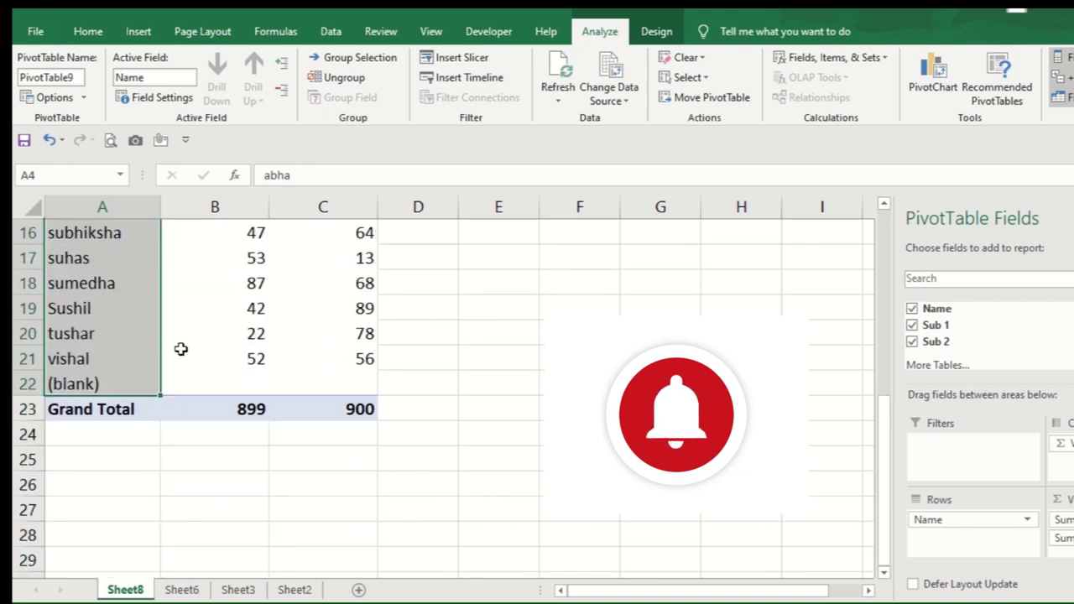
pyautogui.scroll(3, 180, 352)
pyautogui.scroll(2, 178, 351)
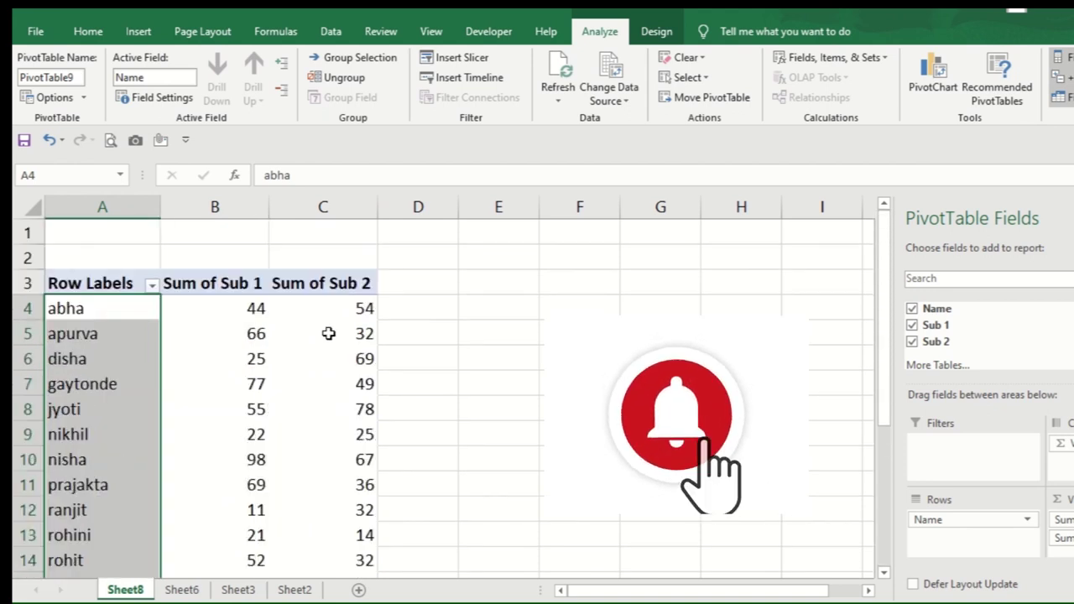
pyautogui.click(328, 332)
pyautogui.click(183, 590)
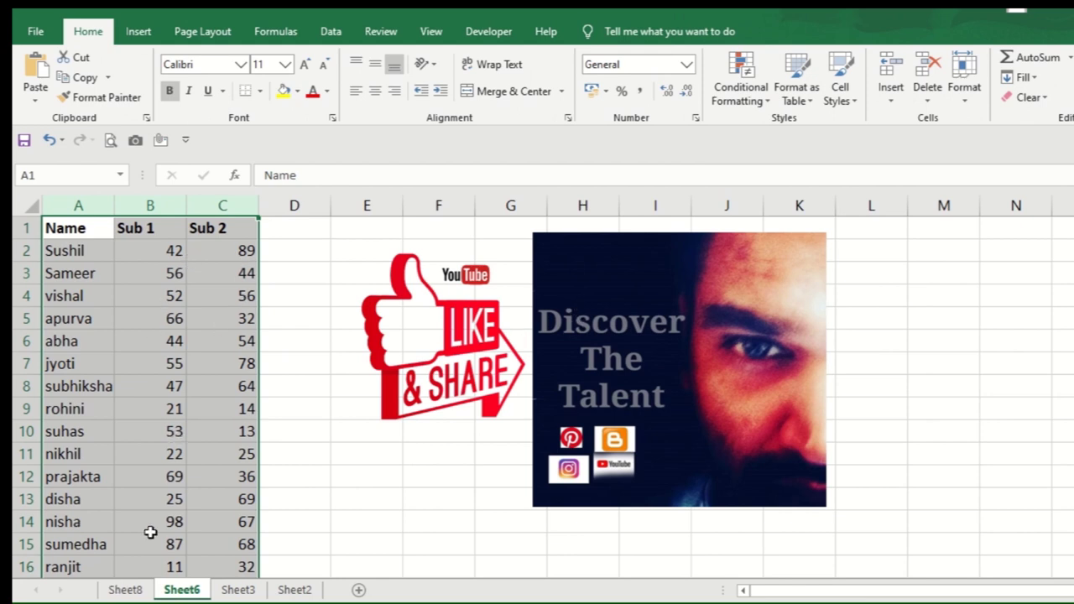
pyautogui.click(126, 590)
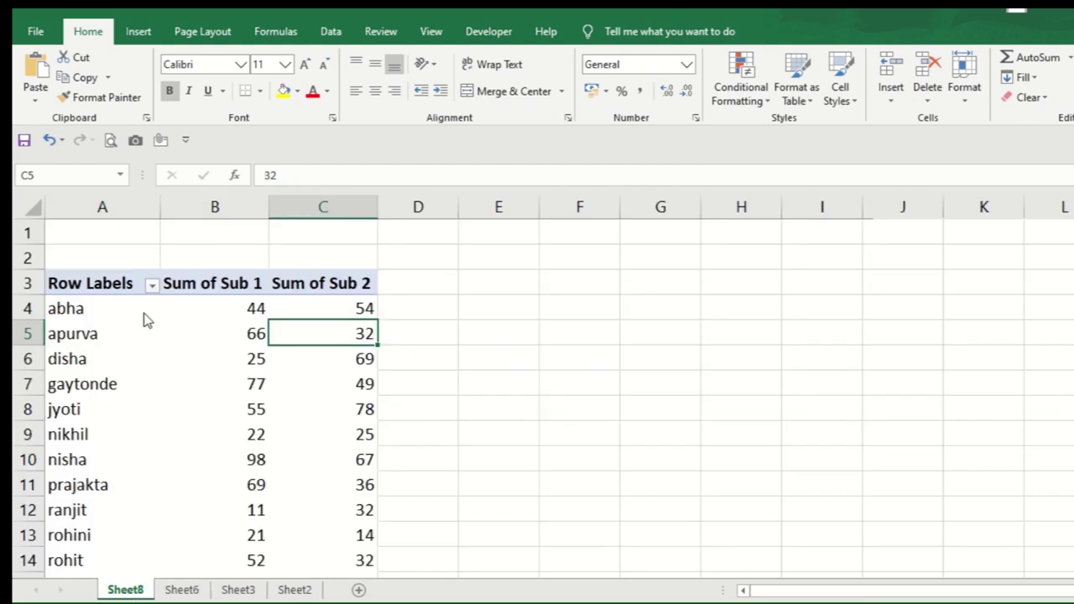
pyautogui.click(121, 334)
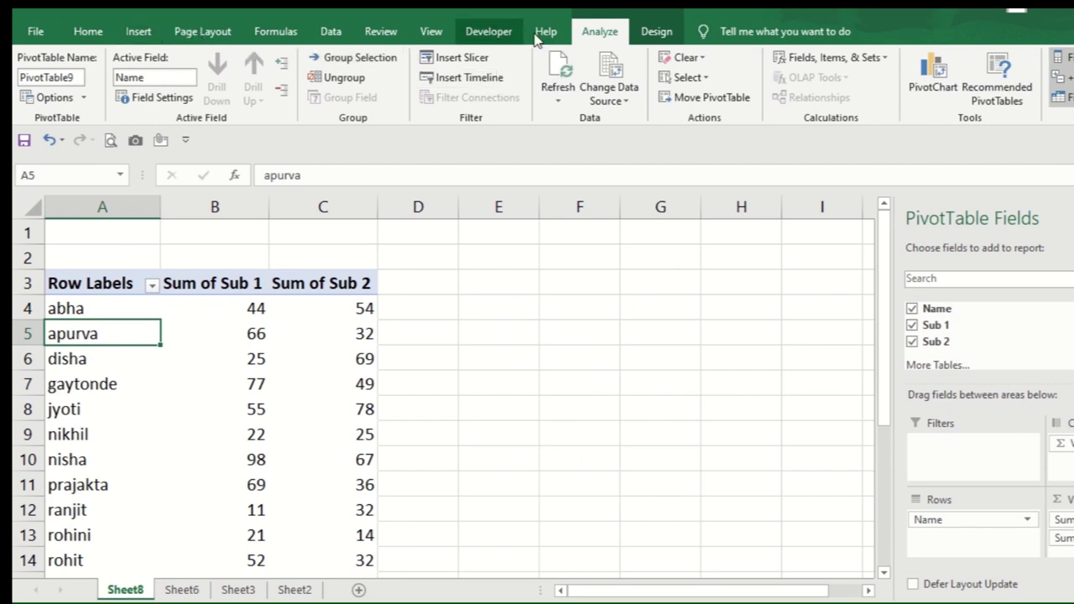
# Choose Calculated Field under Fields, Items & Sets on the PivotTable Analyze ribbon.
pyautogui.click(495, 39)
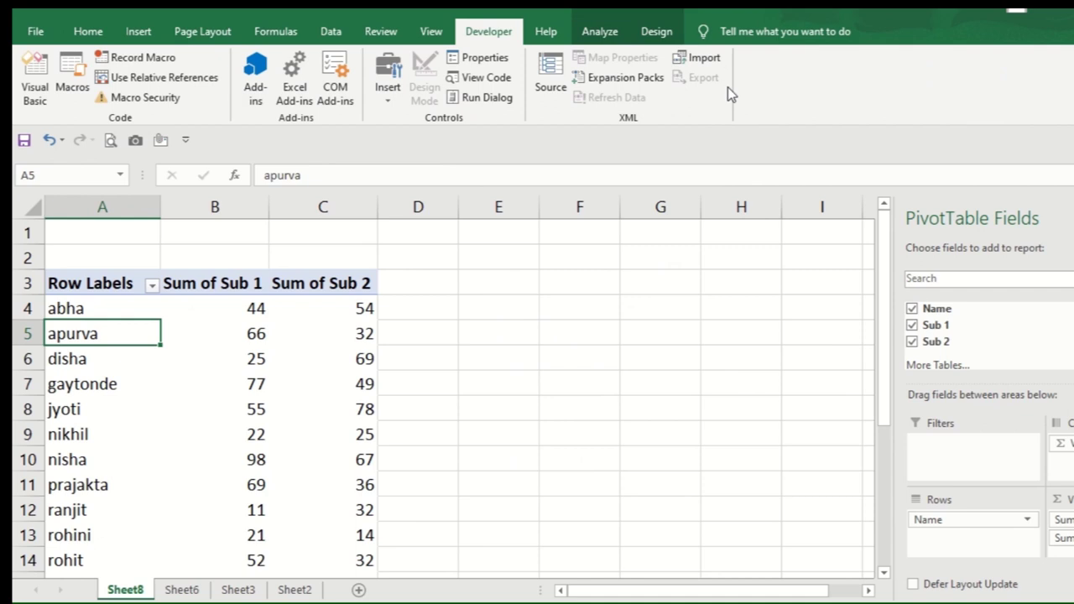
pyautogui.click(659, 33)
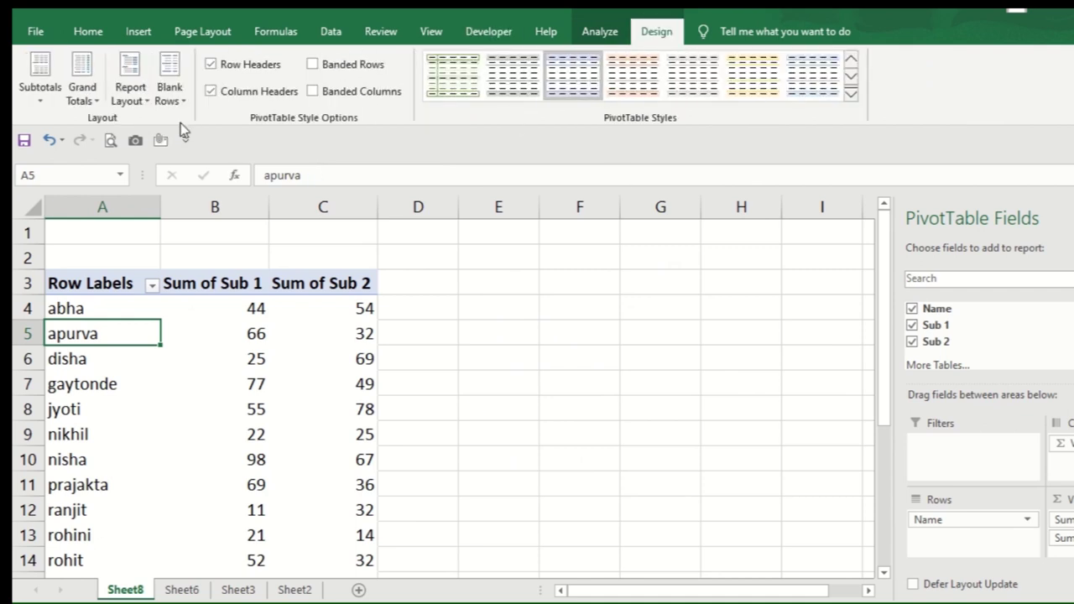
pyautogui.click(608, 34)
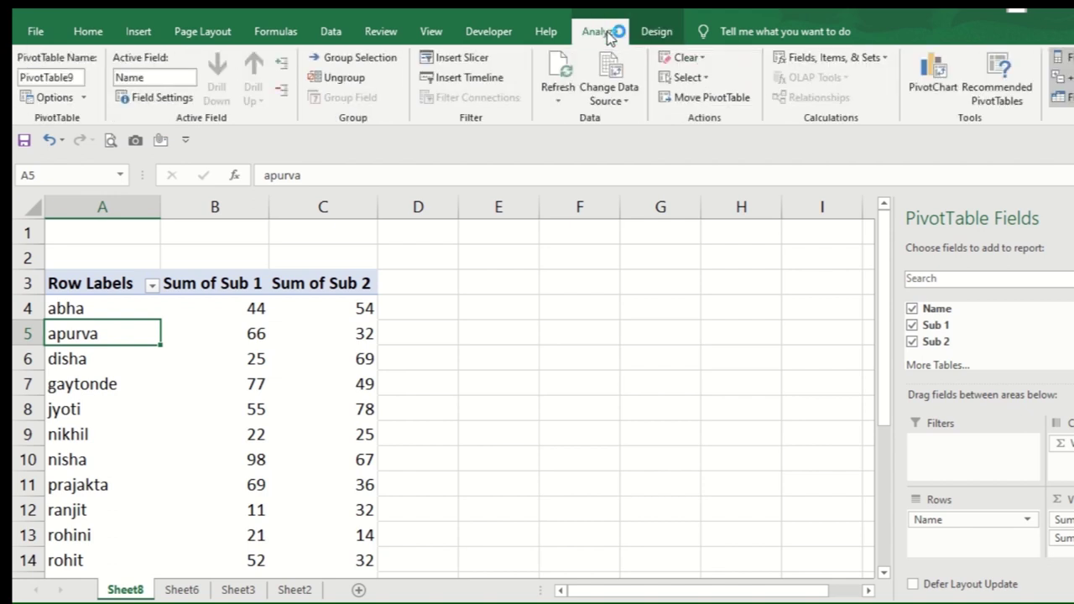
pyautogui.click(869, 60)
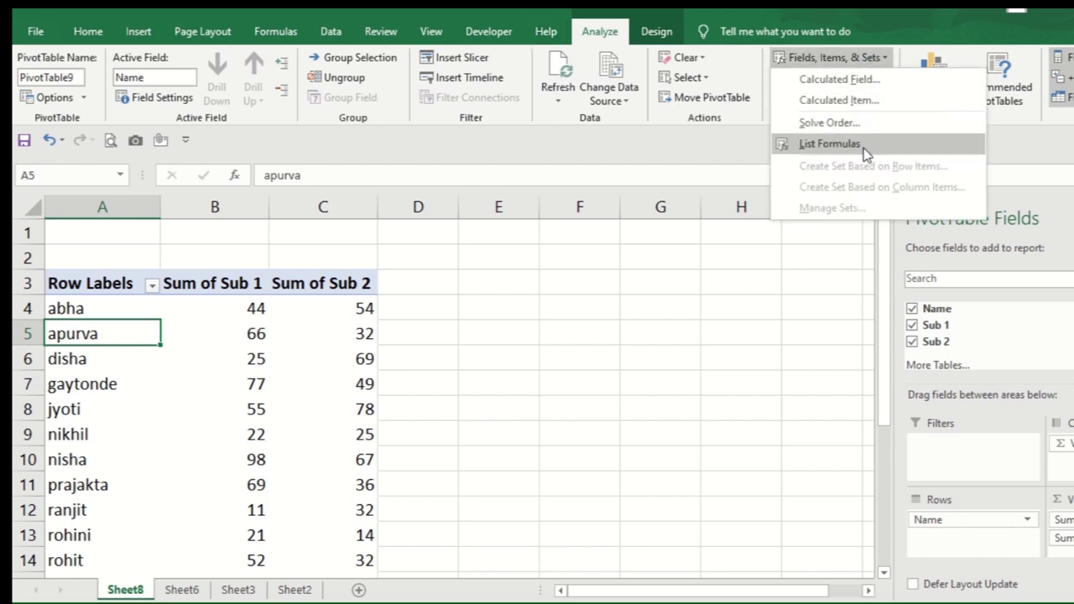
pyautogui.click(872, 82)
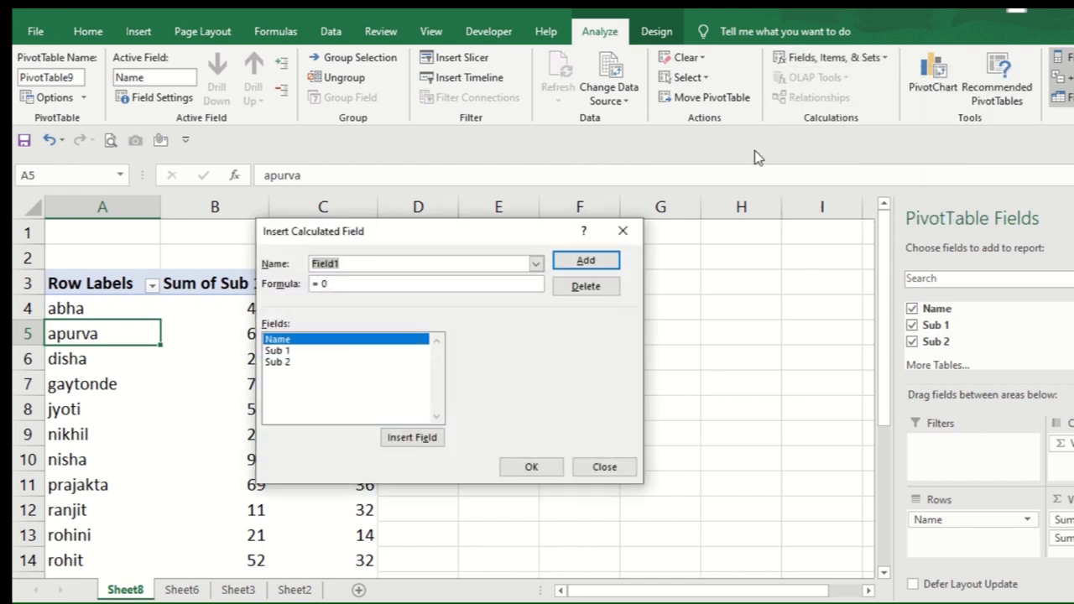
# Name the new calculated field TOTAL in the Insert Calculated Field dialog.
pyautogui.moveTo(390, 244)
pyautogui.mouseDown()
pyautogui.moveTo(483, 299)
pyautogui.moveTo(511, 290)
pyautogui.mouseUp()
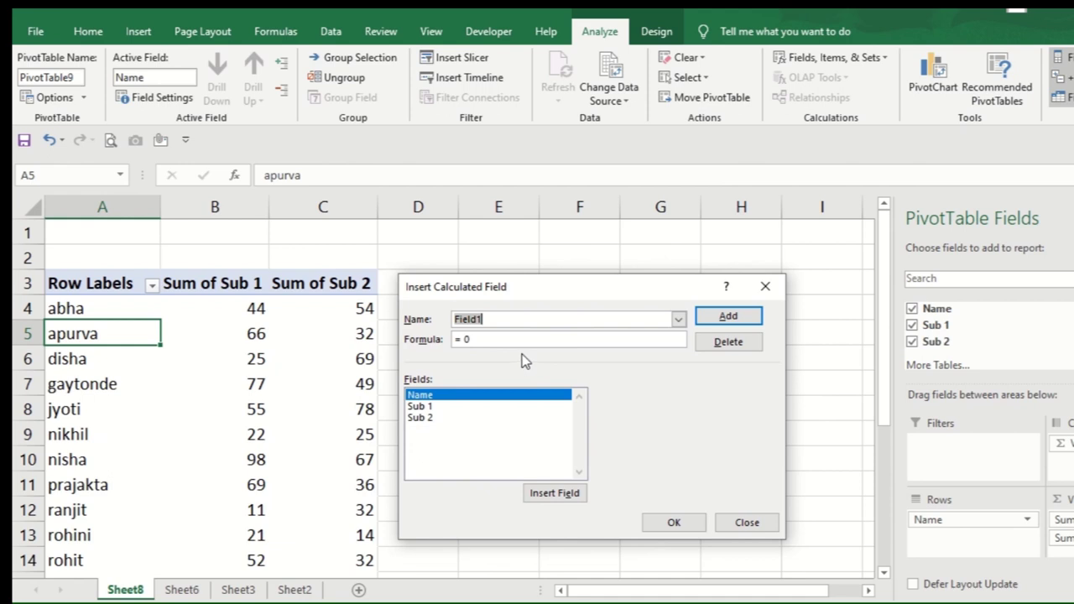
pyautogui.write('TOTAL')
pyautogui.press('Tab')
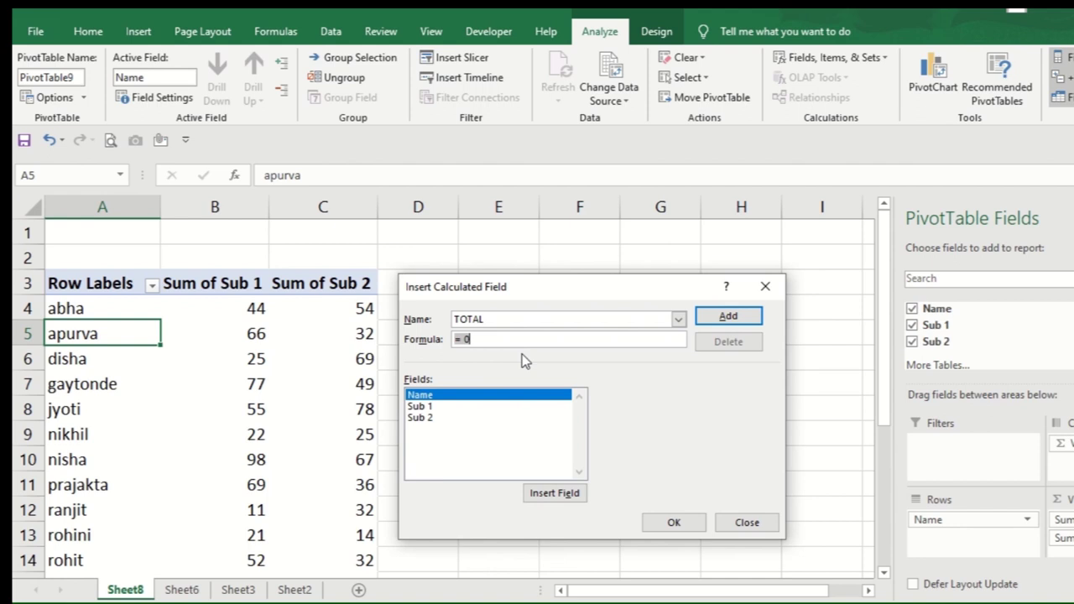
pyautogui.doubleClick(492, 319)
# Replace the default formula with 'Sub 1' + 'Sub 2' and add TOTAL.
pyautogui.click(472, 339)
pyautogui.press('BackSpace')
pyautogui.click(435, 409)
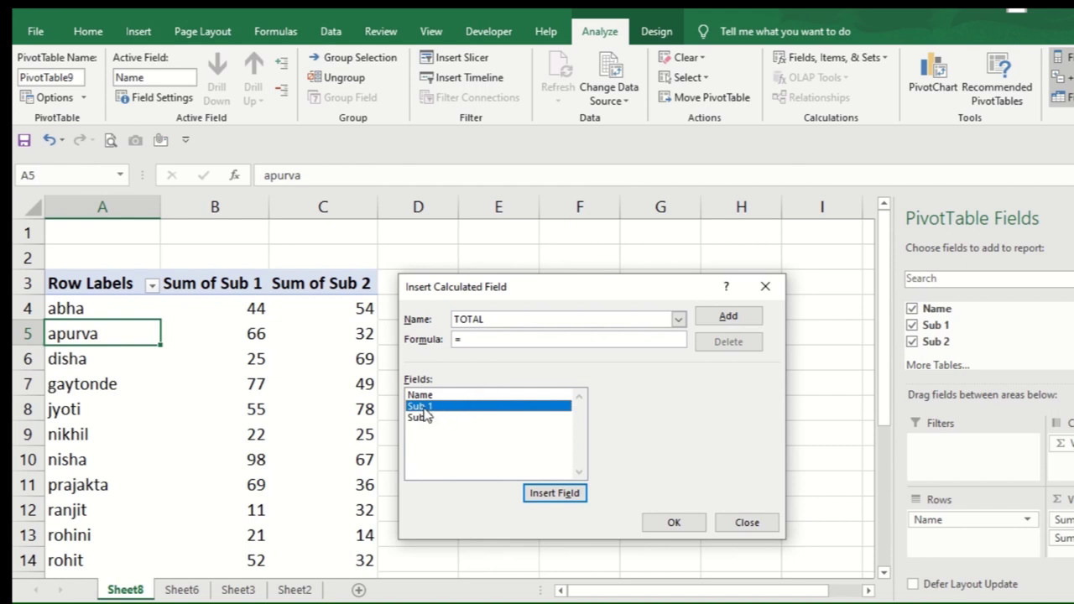
pyautogui.click(550, 495)
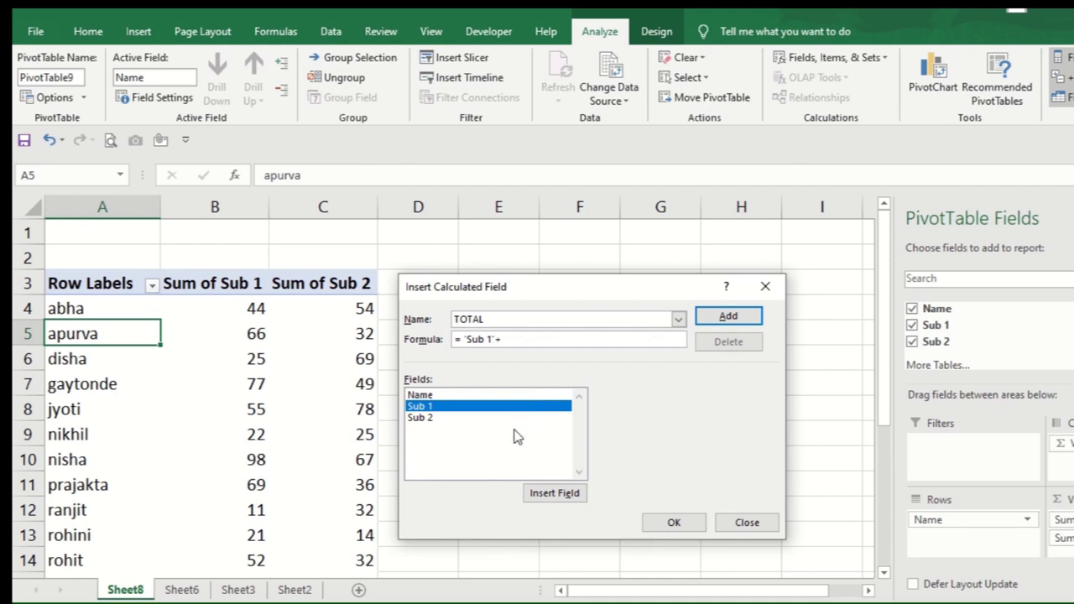
pyautogui.click(473, 420)
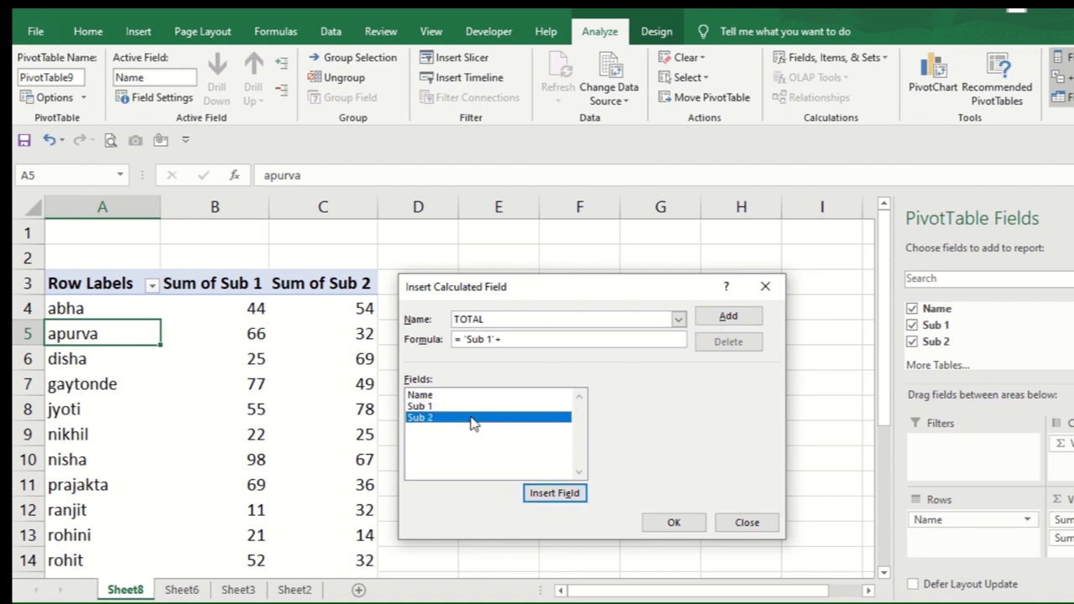
pyautogui.click(560, 495)
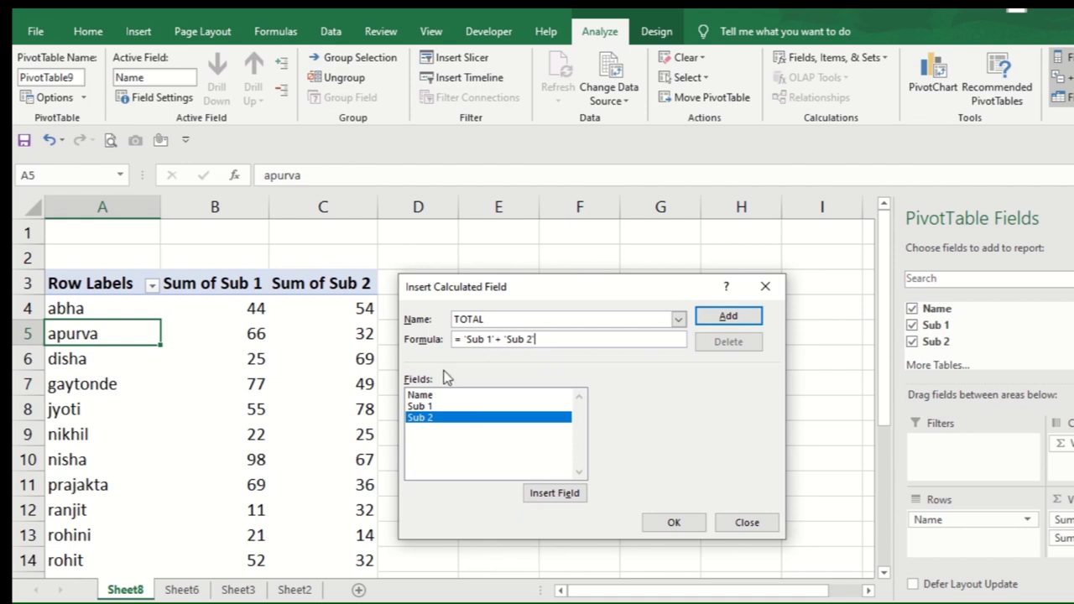
pyautogui.click(676, 521)
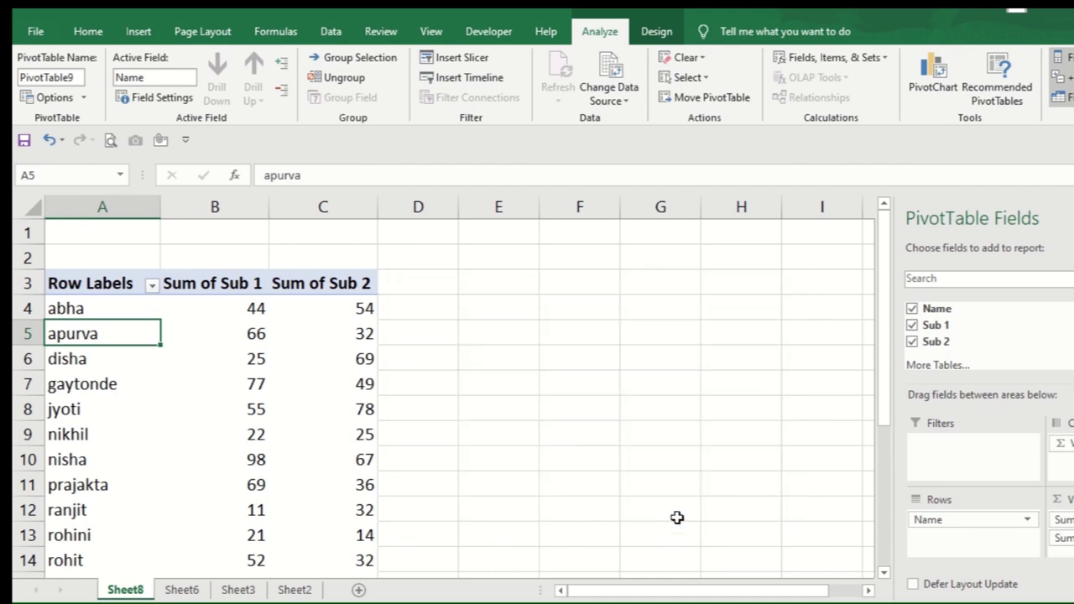
# Check the Sum of TOTAL values for abha, disha and apurva.
pyautogui.click(412, 307)
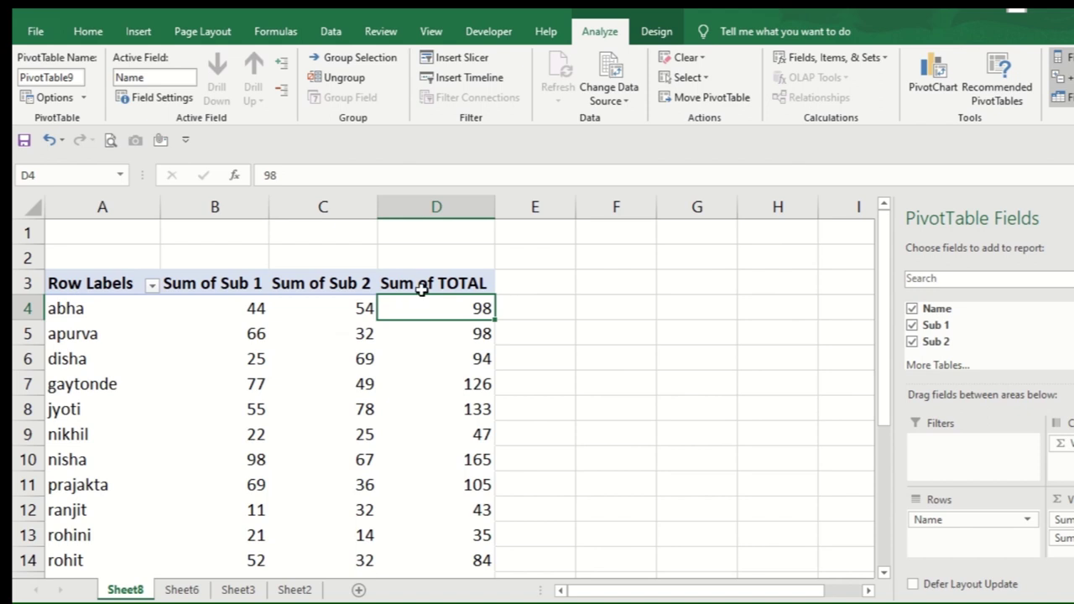
pyautogui.scroll(-5, 422, 406)
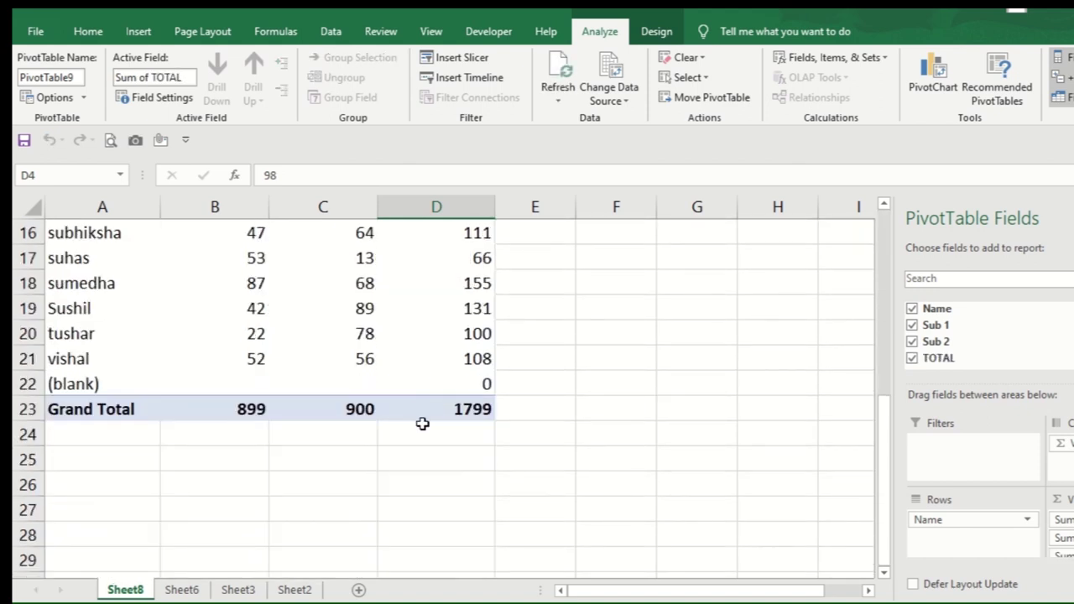
pyautogui.scroll(5, 428, 415)
pyautogui.click(452, 368)
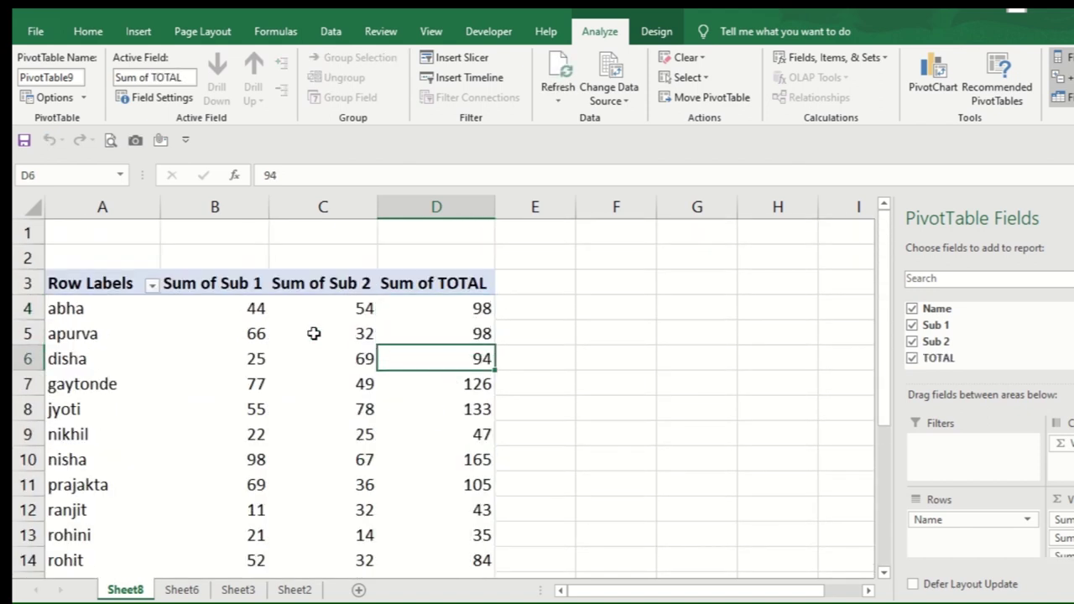
pyautogui.click(338, 333)
pyautogui.click(460, 324)
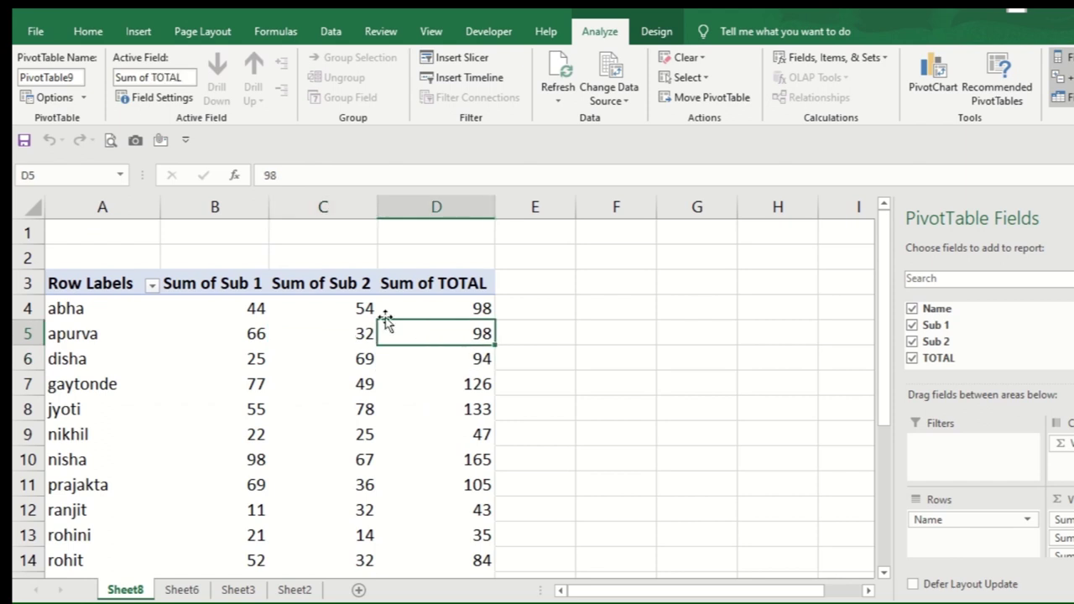
# Try deleting abha's Sub 2 mark of 54 and dismiss the can't-change alert.
pyautogui.click(350, 308)
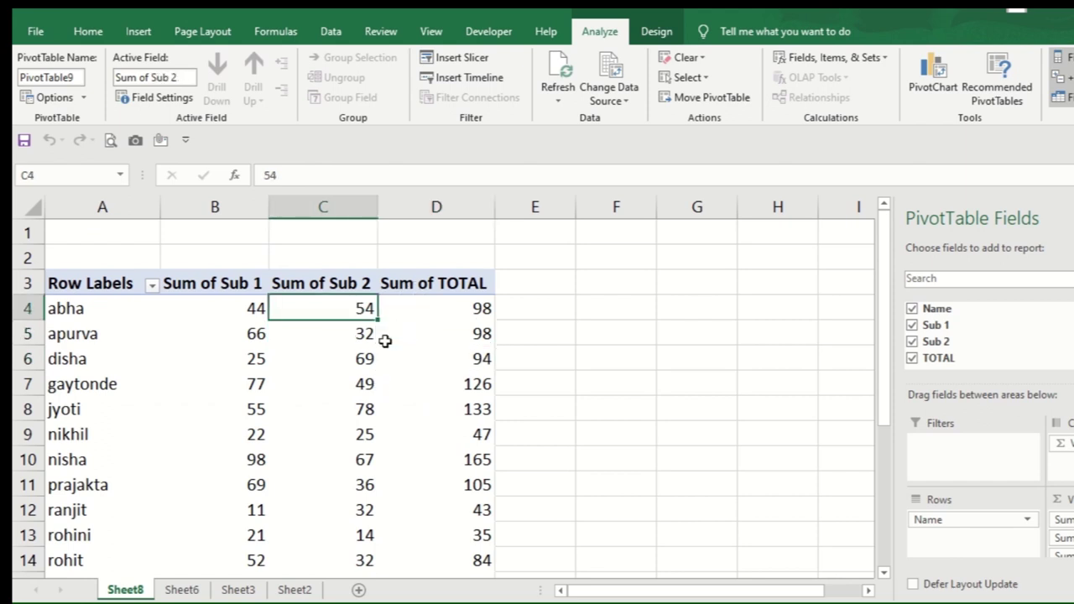
pyautogui.moveTo(359, 338)
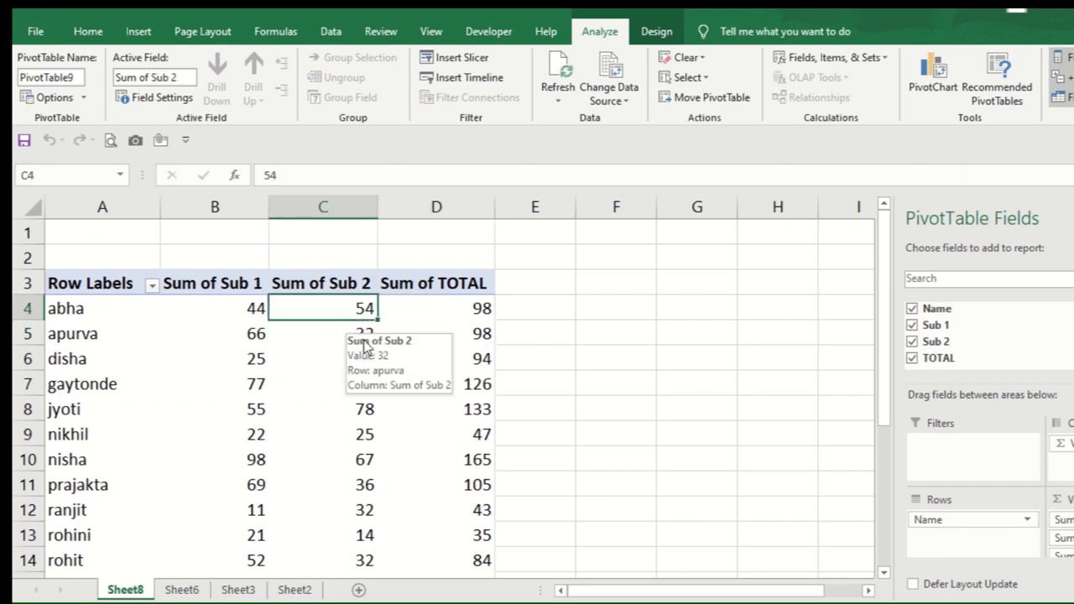
pyautogui.press('Delete')
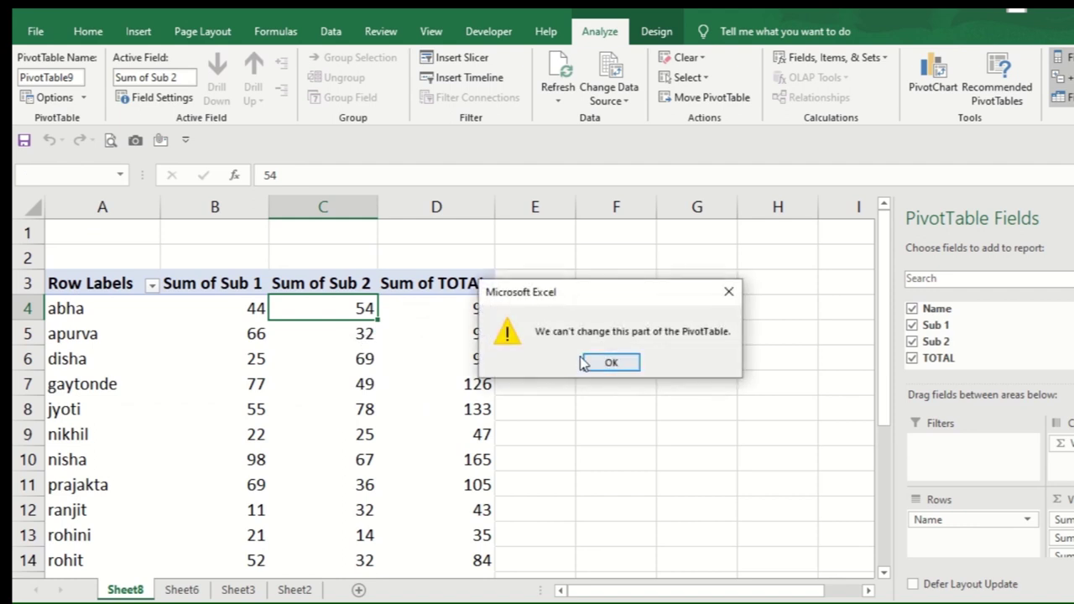
pyautogui.moveTo(556, 293); pyautogui.dragTo(361, 284)
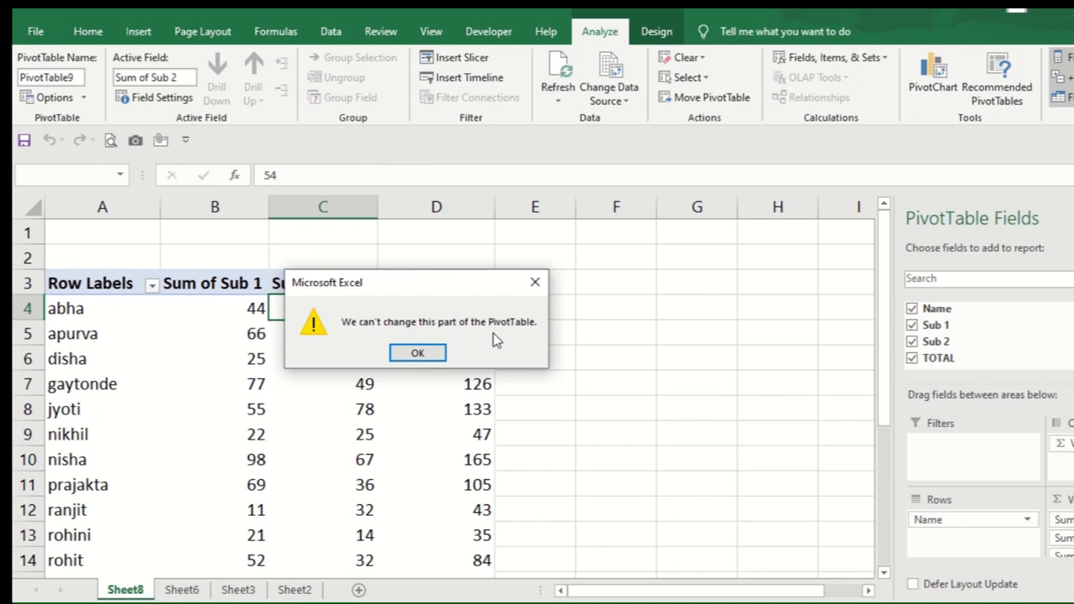
pyautogui.click(412, 369)
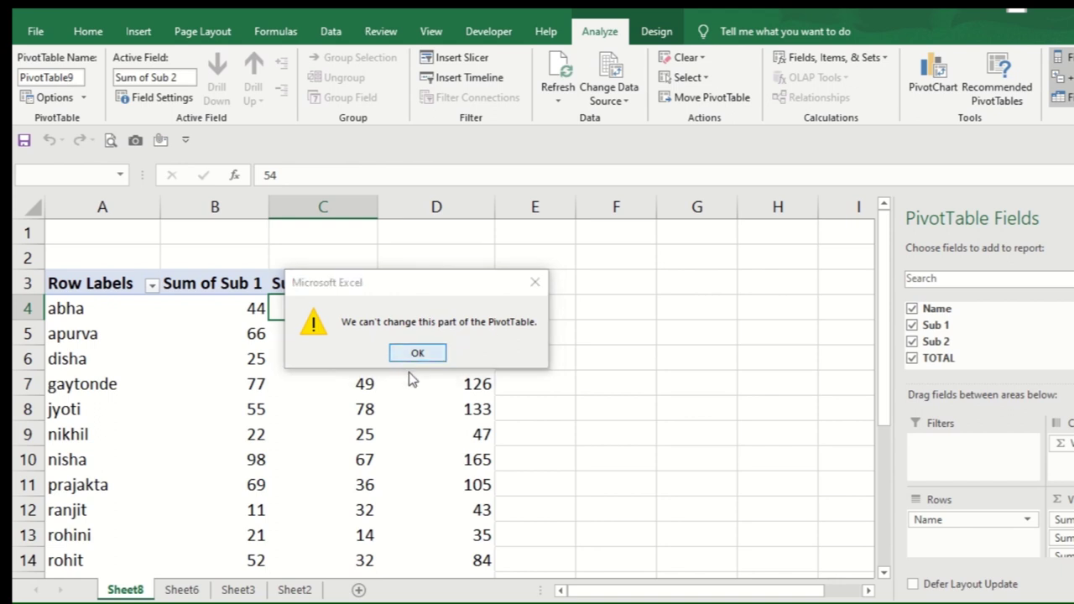
pyautogui.click(413, 357)
# Review apurva's and abha's totals and the Sum of Sub 2 header again.
pyautogui.click(455, 335)
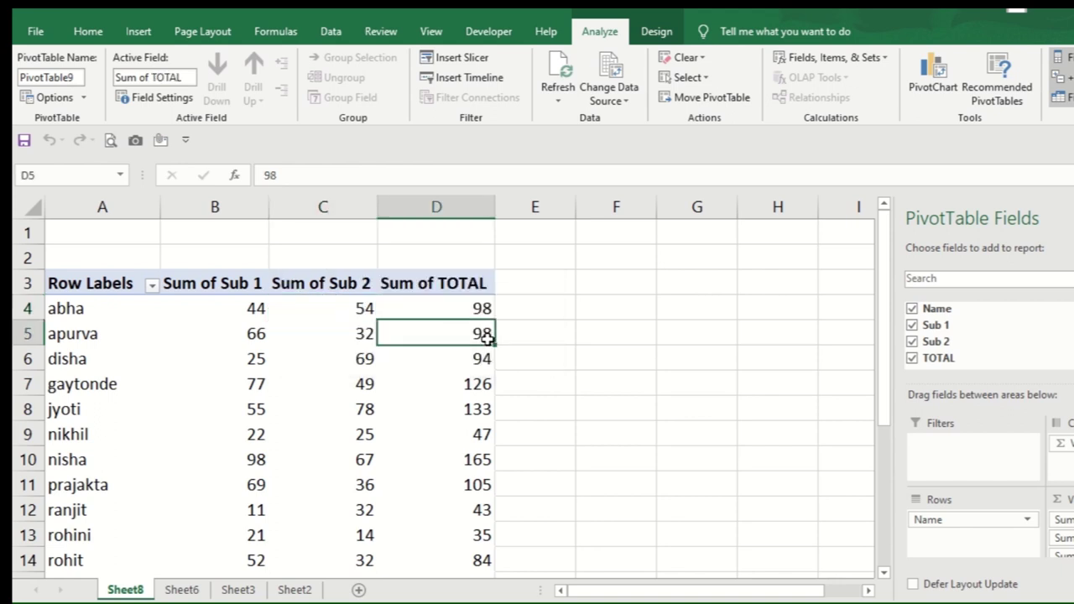
pyautogui.click(470, 307)
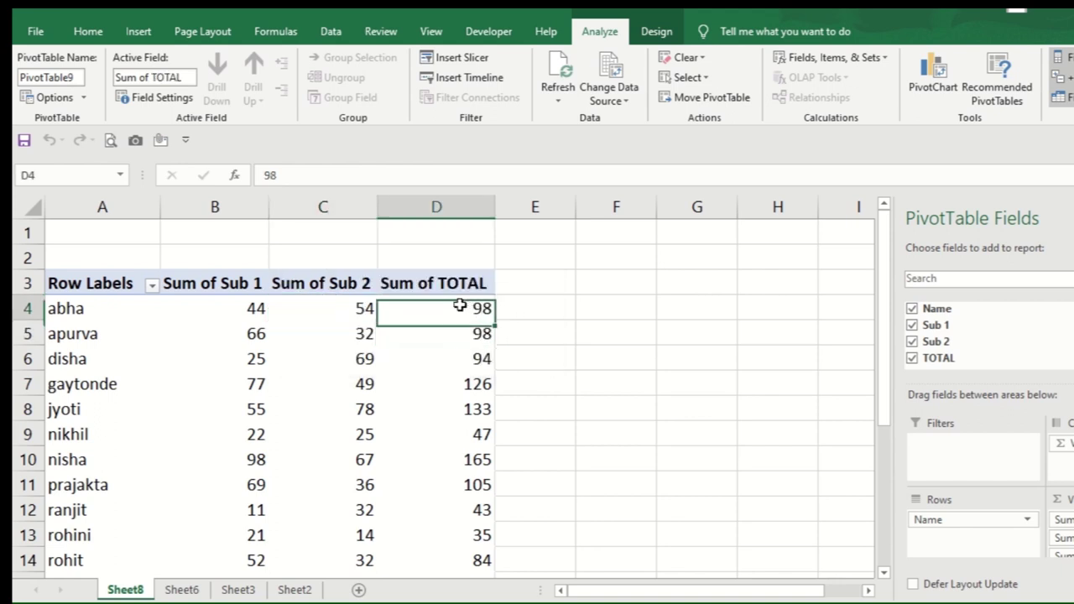
pyautogui.click(547, 303)
pyautogui.click(341, 284)
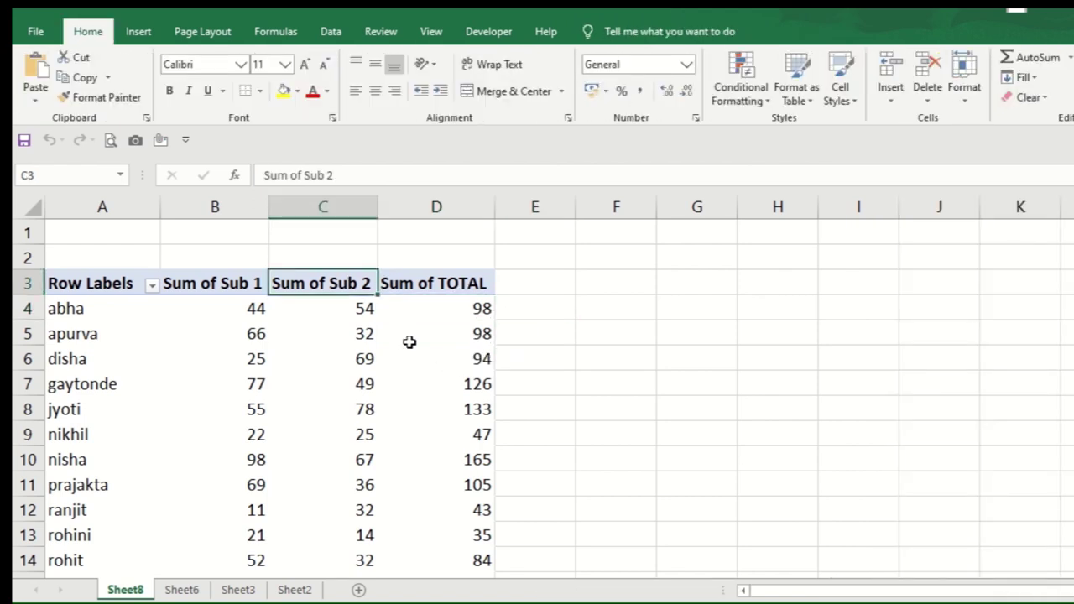
pyautogui.click(410, 340)
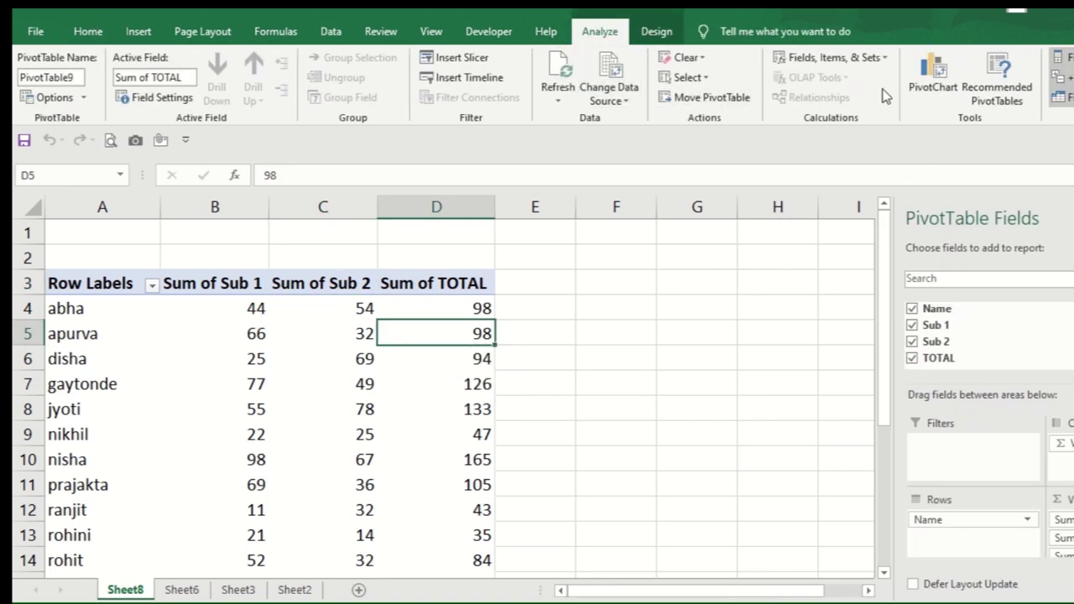
# Create calculated field MULTI with formula 'Sub 1'/'Sub 2' and add it to the pivot.
pyautogui.click(849, 64)
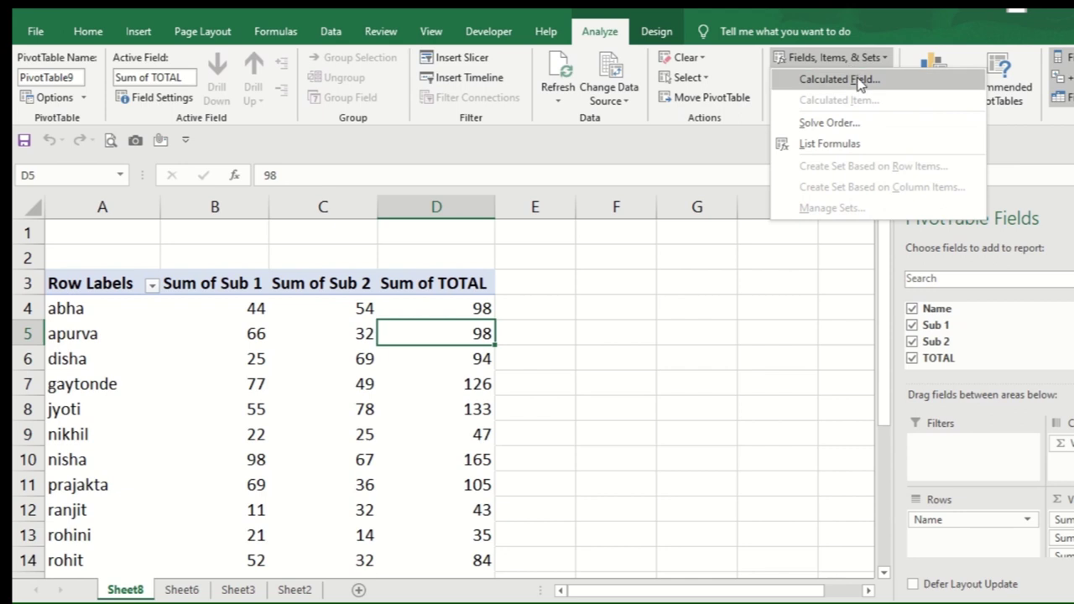
pyautogui.click(856, 82)
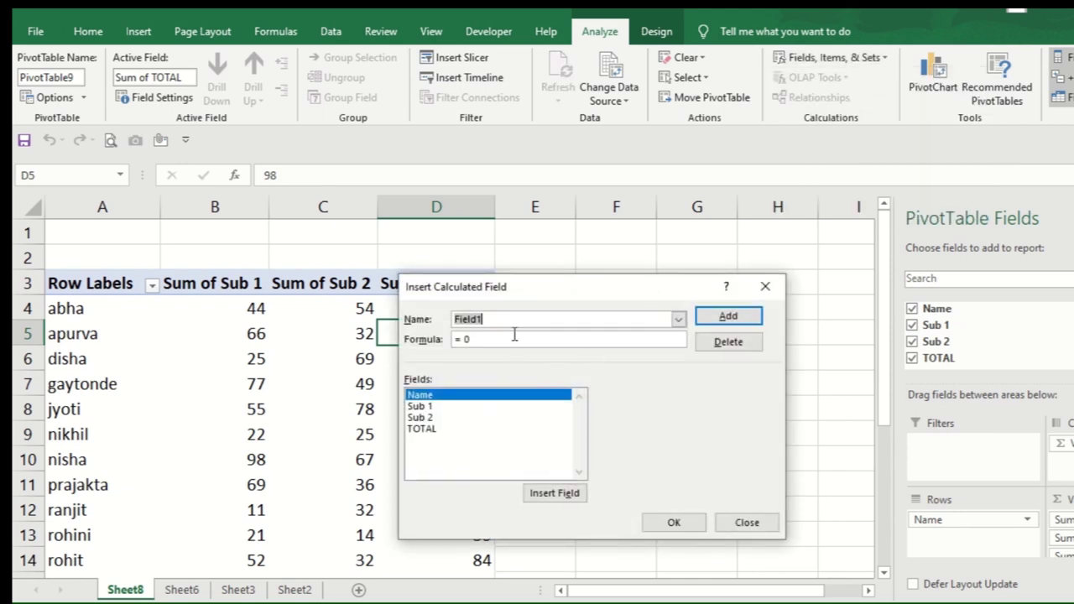
pyautogui.write('MULTI')
pyautogui.press('Tab')
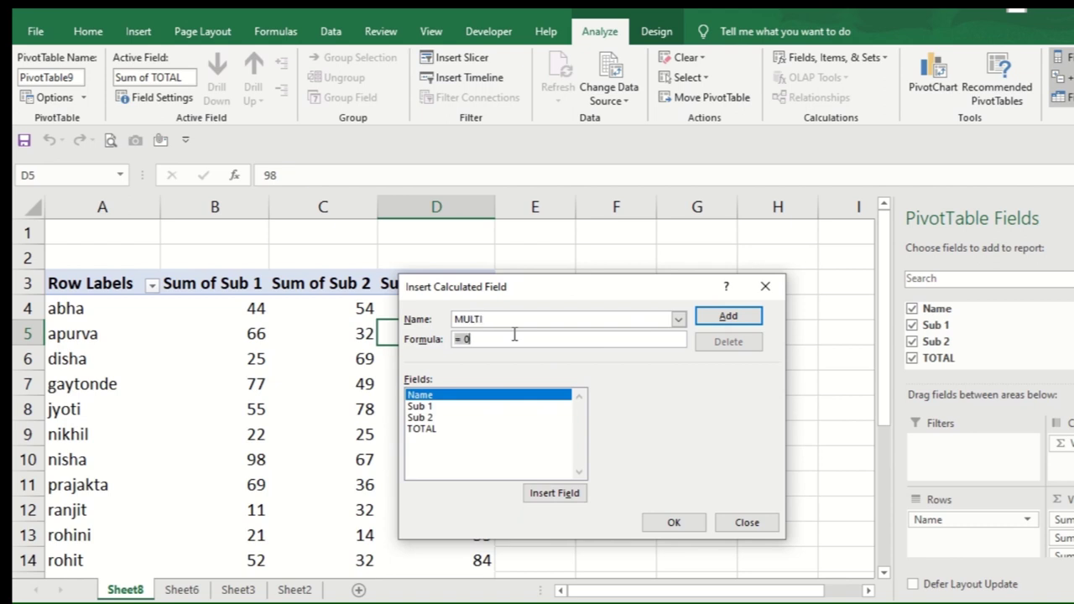
pyautogui.click(462, 408)
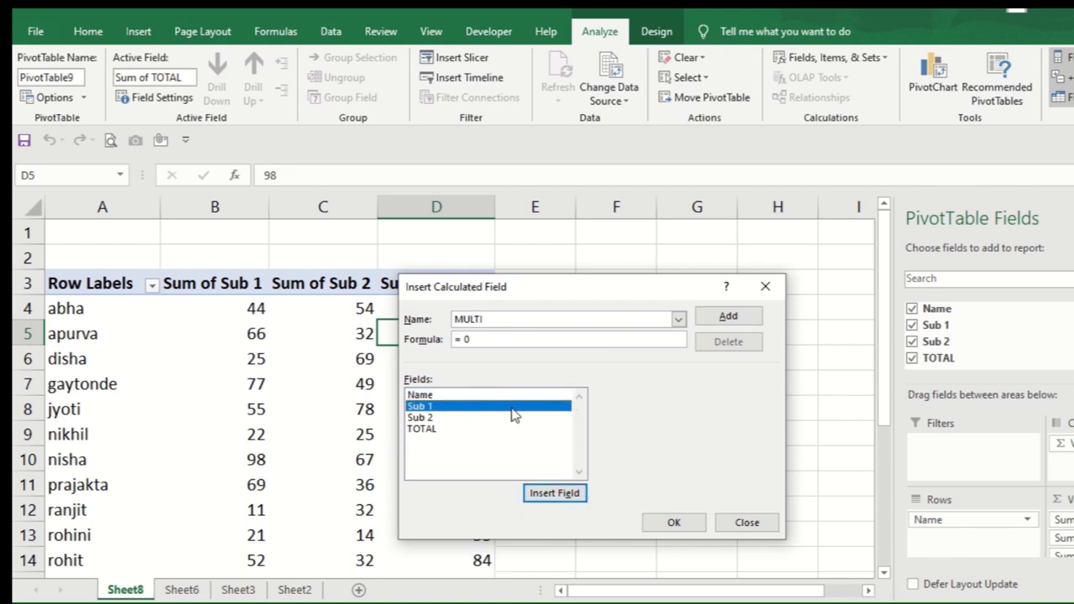
pyautogui.click(557, 492)
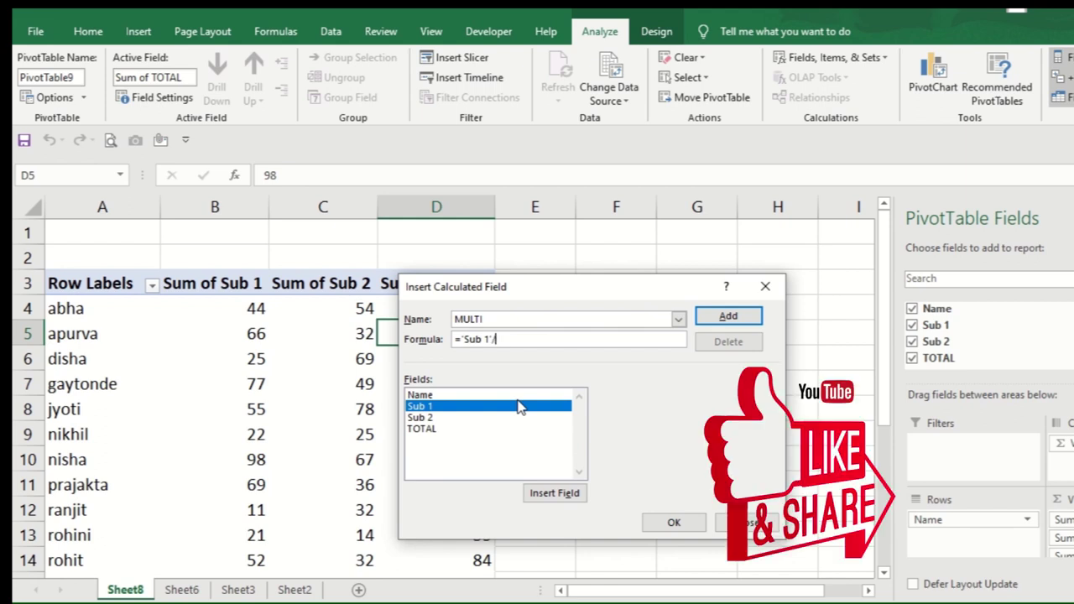
pyautogui.click(430, 419)
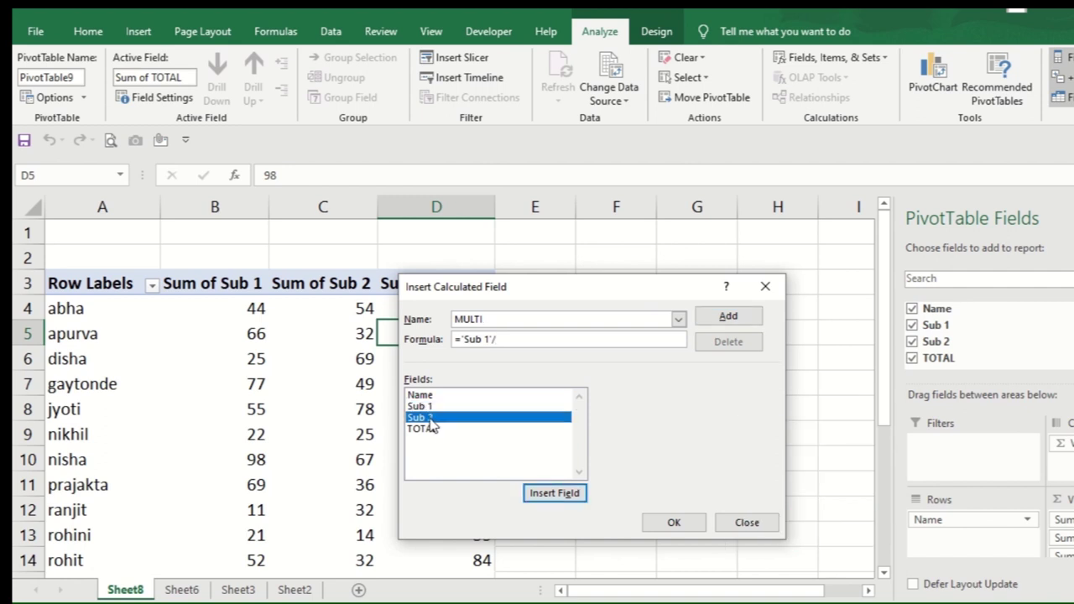
pyautogui.click(572, 494)
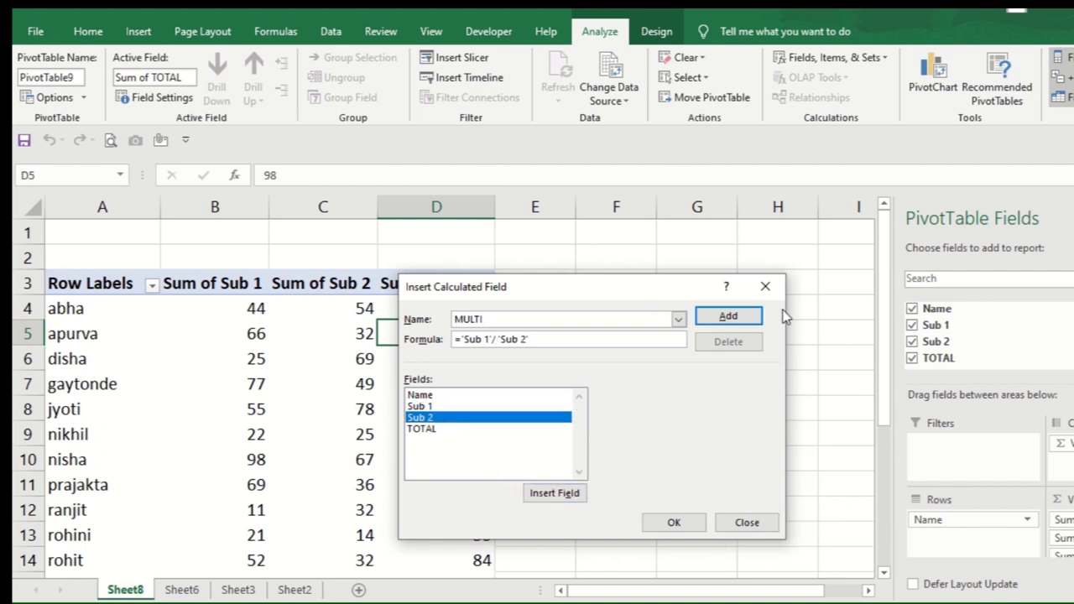
pyautogui.click(743, 324)
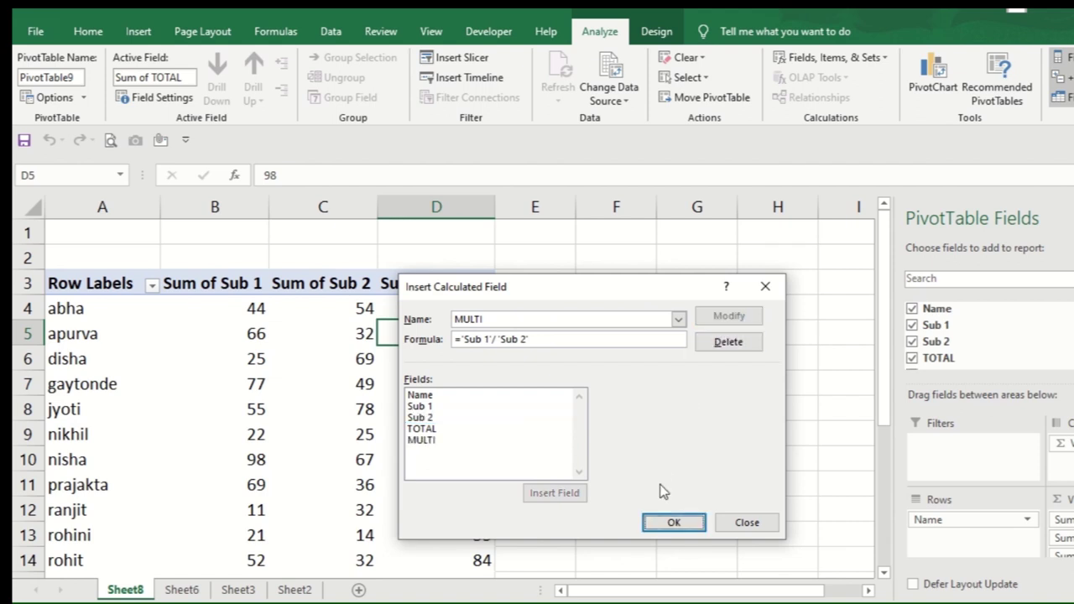
pyautogui.click(675, 523)
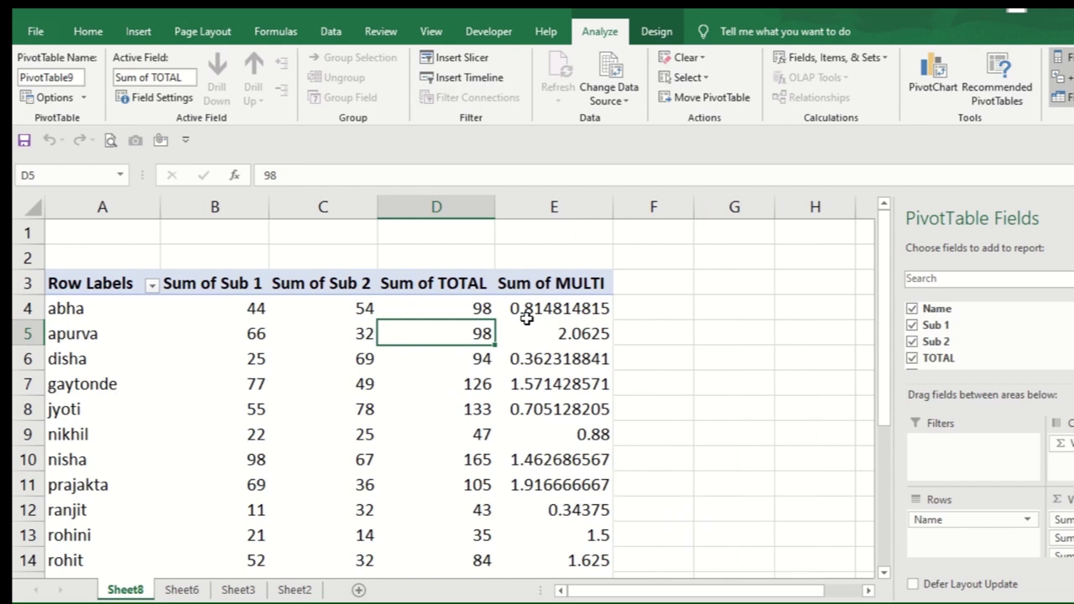
# Inspect the Sum of MULTI ratios and header, leaving the header text unchanged.
pyautogui.click(574, 311)
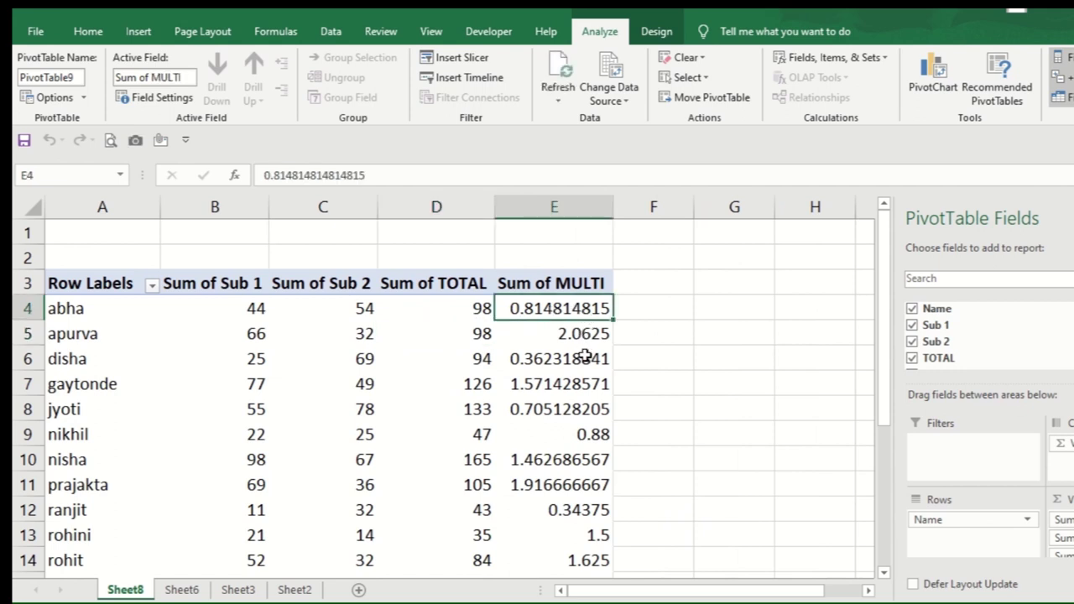
pyautogui.click(536, 262)
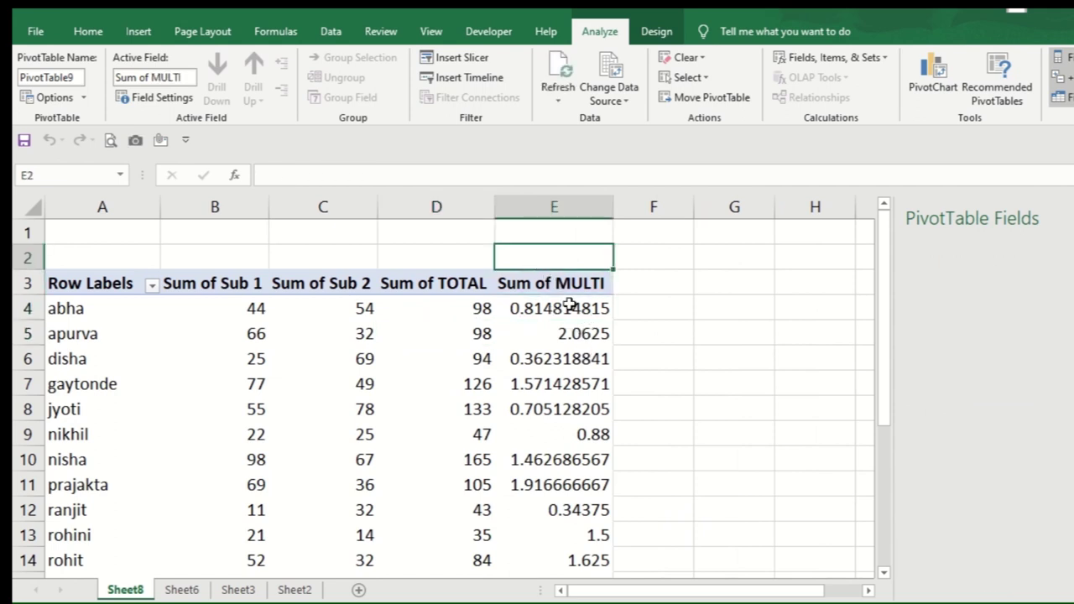
pyautogui.click(572, 290)
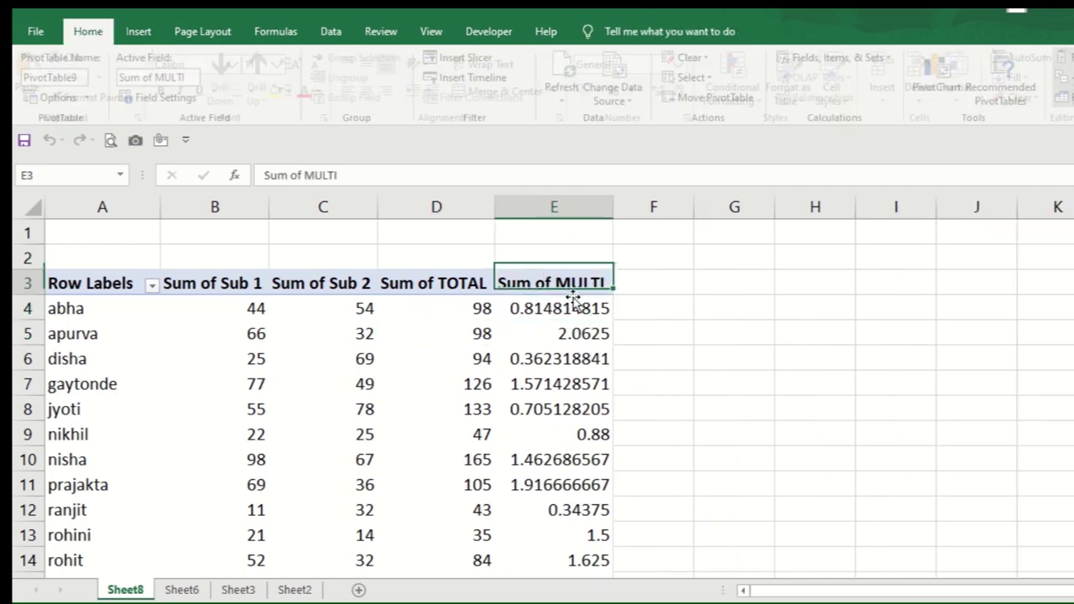
pyautogui.doubleClick(324, 176)
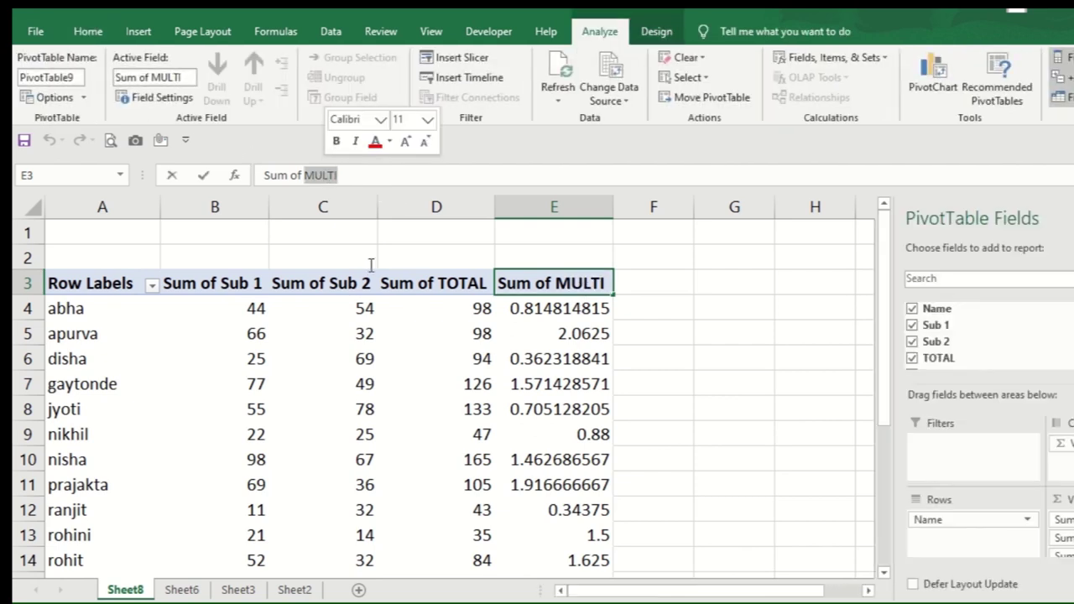
pyautogui.click(525, 409)
pyautogui.click(592, 355)
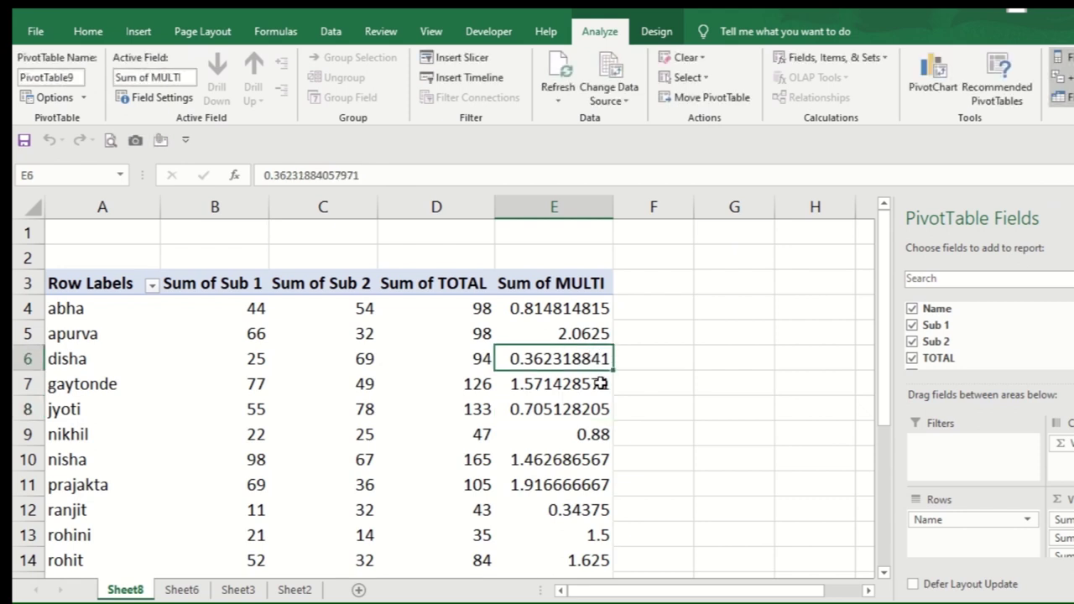